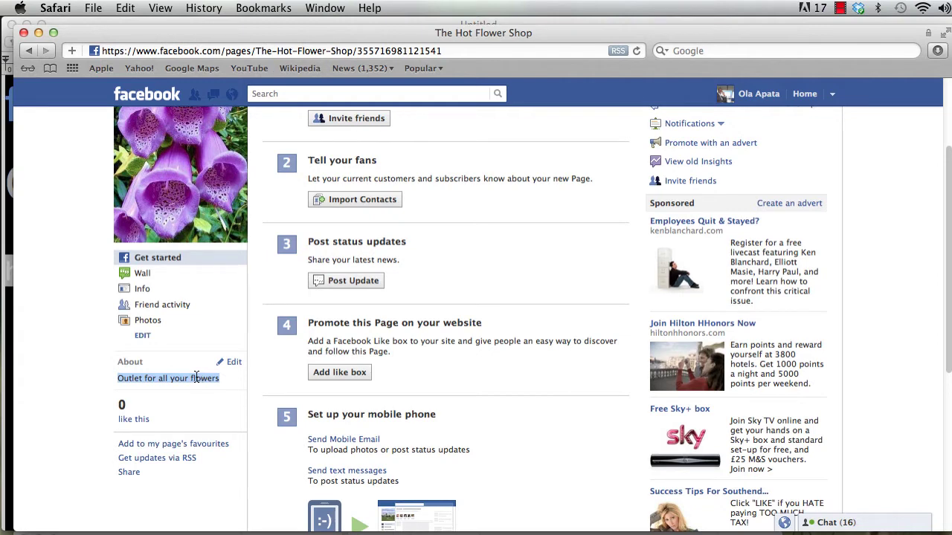
{"action": "scroll", "coordinate": [379, 319], "scroll_direction": "down", "scroll_amount": 2}
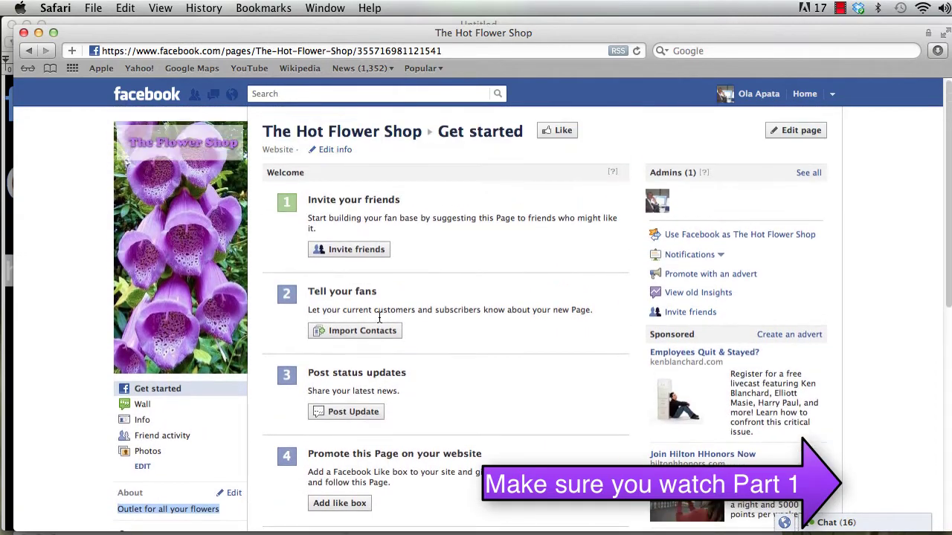
{"action": "mouse_move", "coordinate": [205, 278]}
{"action": "left_click", "coordinate": [86, 187]}
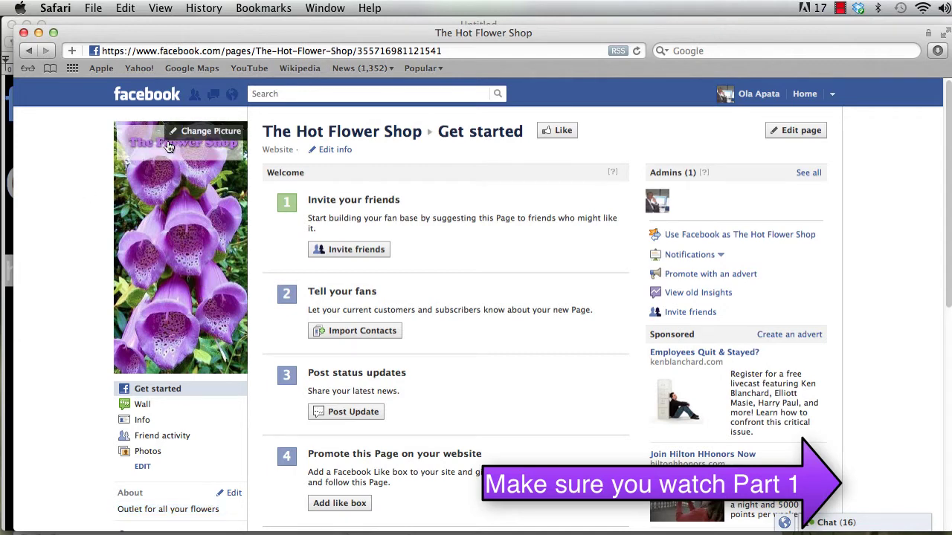
{"action": "scroll", "coordinate": [84, 274], "scroll_direction": "down", "scroll_amount": 2}
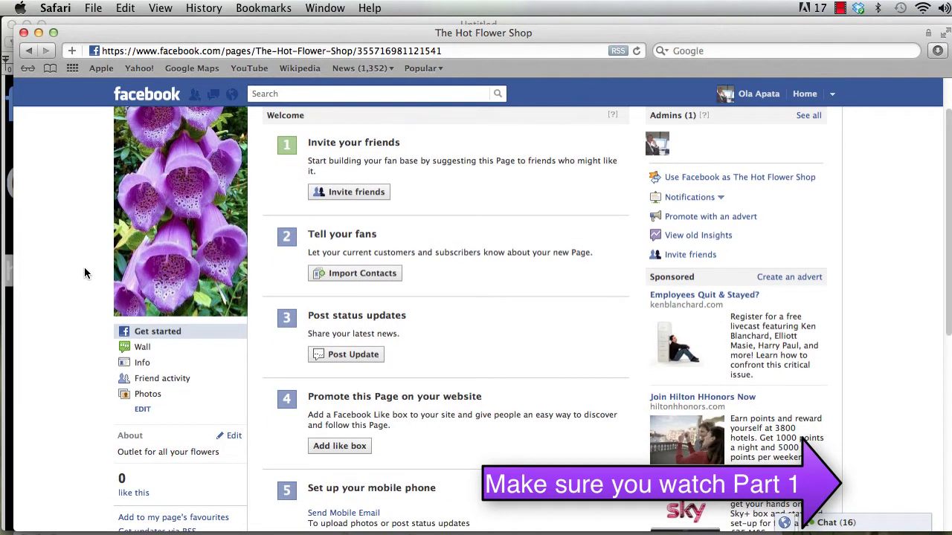
{"action": "scroll", "coordinate": [342, 249], "scroll_direction": "up", "scroll_amount": 2}
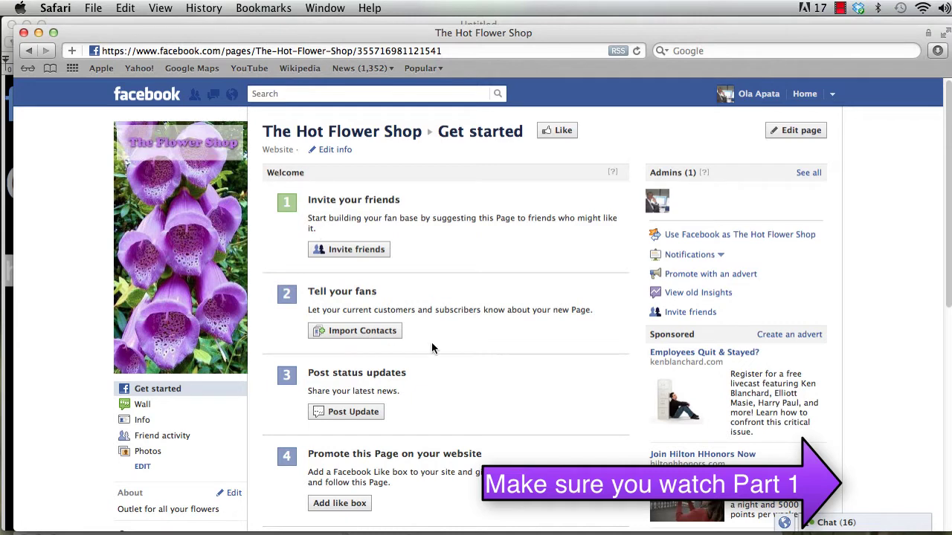
{"action": "scroll", "coordinate": [476, 348], "scroll_direction": "down", "scroll_amount": 1}
{"action": "scroll", "coordinate": [475, 348], "scroll_direction": "down", "scroll_amount": 3}
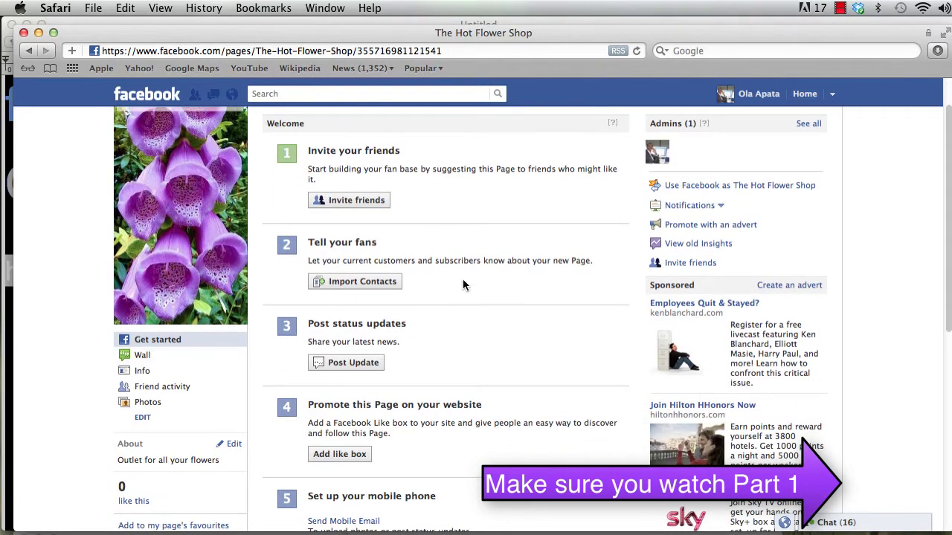
- Open the page's photos and upload flower1.jpeg from the tutorials folder into a new album
{"action": "left_click", "coordinate": [147, 403]}
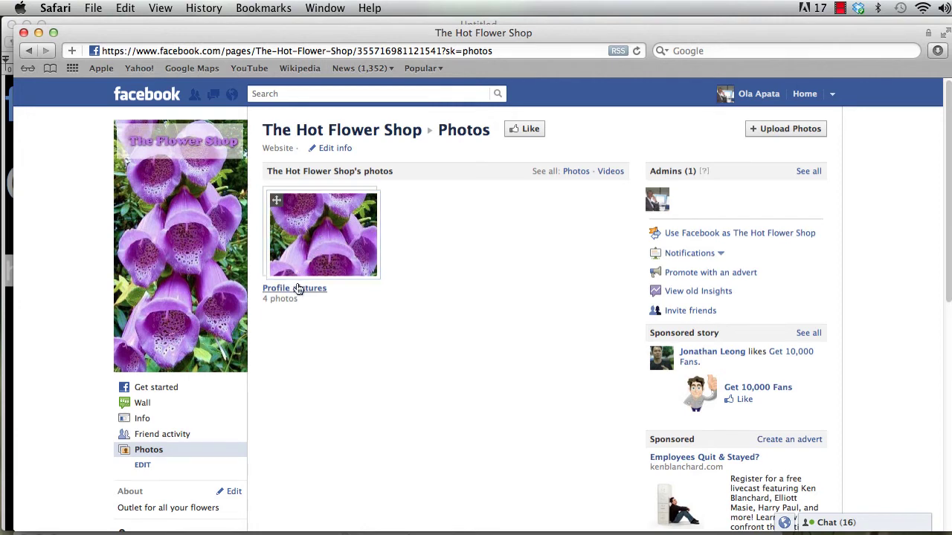
{"action": "mouse_move", "coordinate": [181, 213]}
{"action": "left_click", "coordinate": [754, 135]}
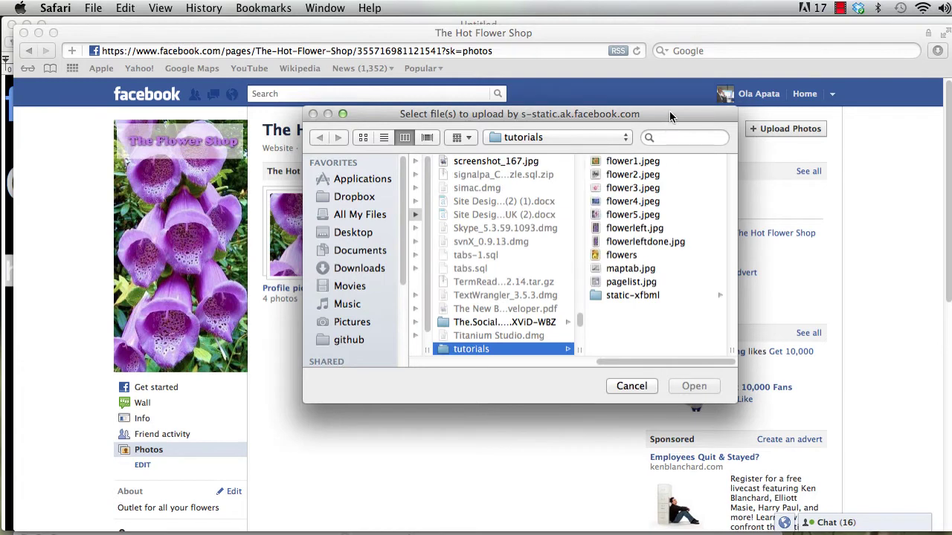
{"action": "left_click_drag", "start_coordinate": [670, 113], "coordinate": [571, 128]}
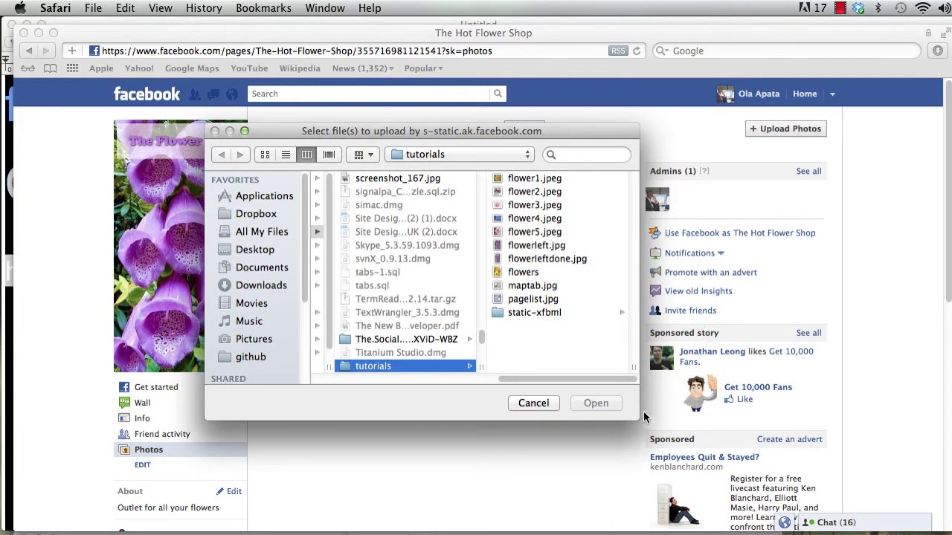
{"action": "left_click_drag", "start_coordinate": [637, 418], "coordinate": [760, 441]}
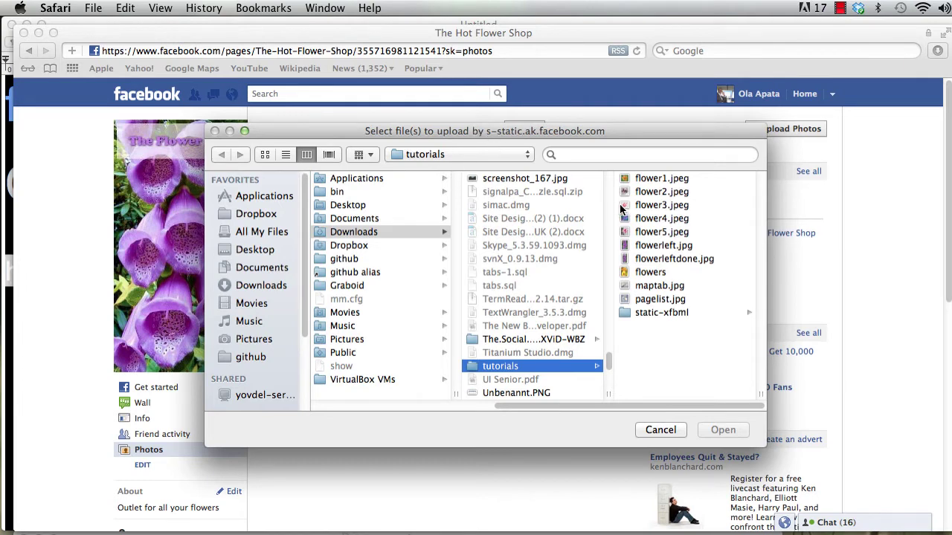
{"action": "left_click", "coordinate": [663, 180]}
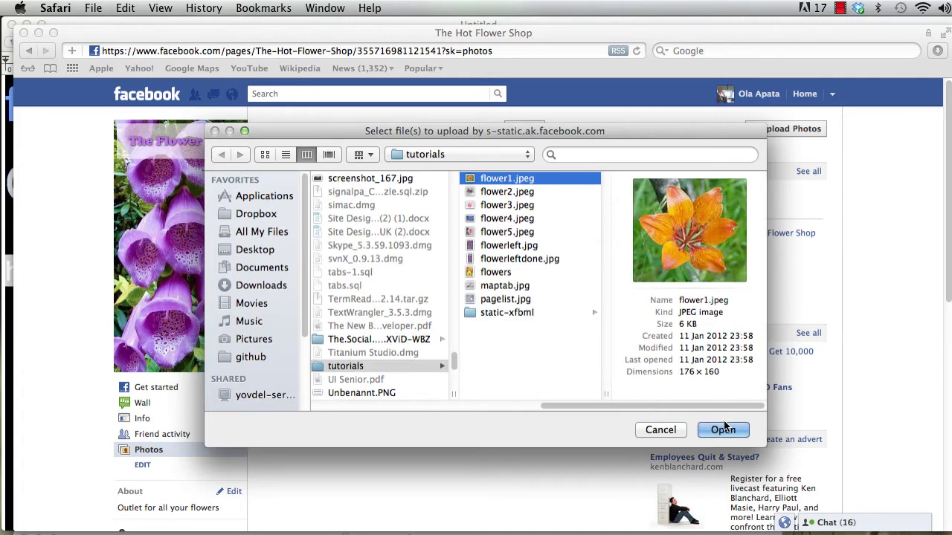
{"action": "left_click", "coordinate": [718, 429]}
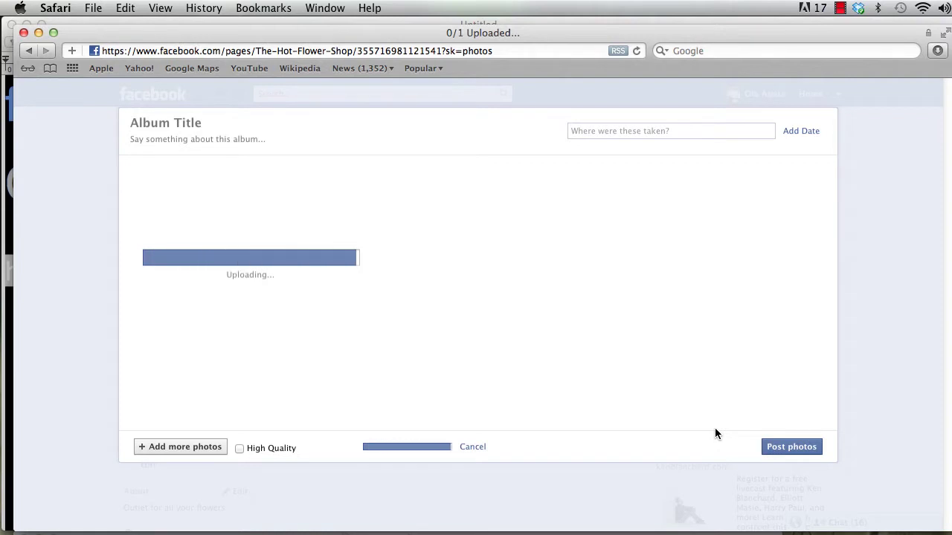
- Add flower2.jpeg and flower3.jpeg from the tutorials folder to the album upload
{"action": "mouse_move", "coordinate": [302, 229]}
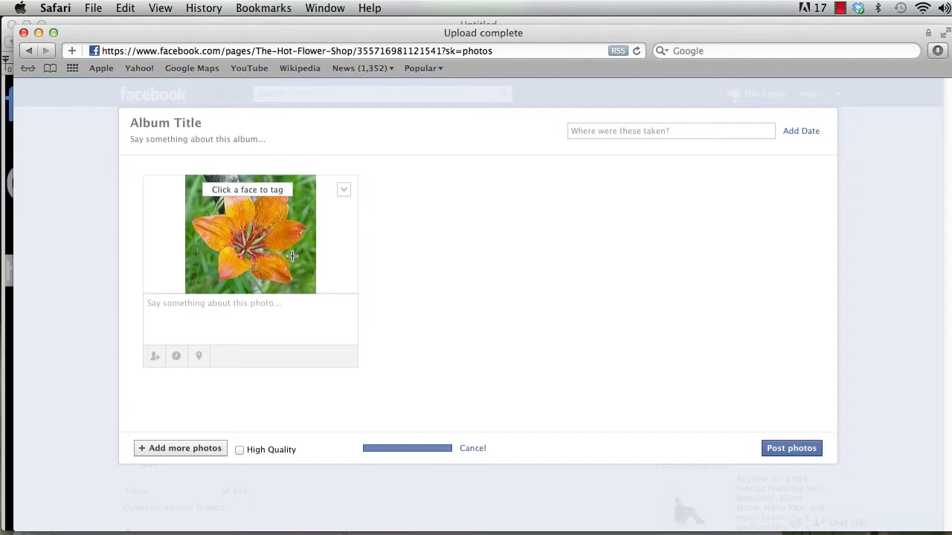
{"action": "left_click", "coordinate": [190, 449]}
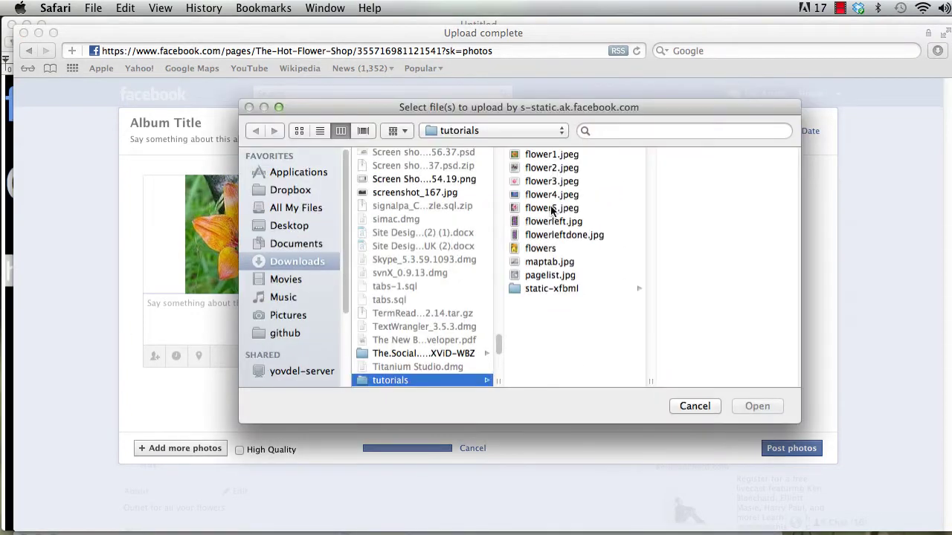
{"action": "left_click", "coordinate": [563, 168]}
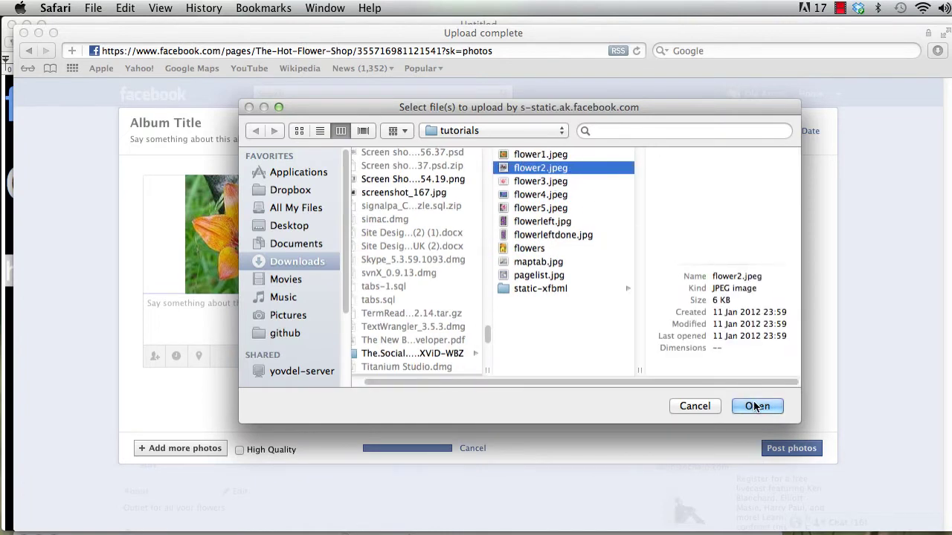
{"action": "left_click", "coordinate": [757, 406]}
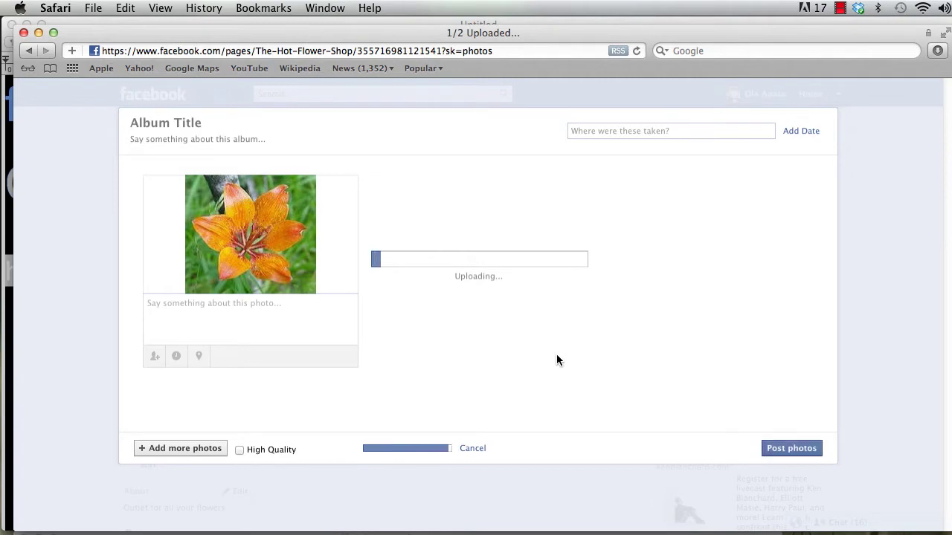
{"action": "left_click", "coordinate": [201, 450]}
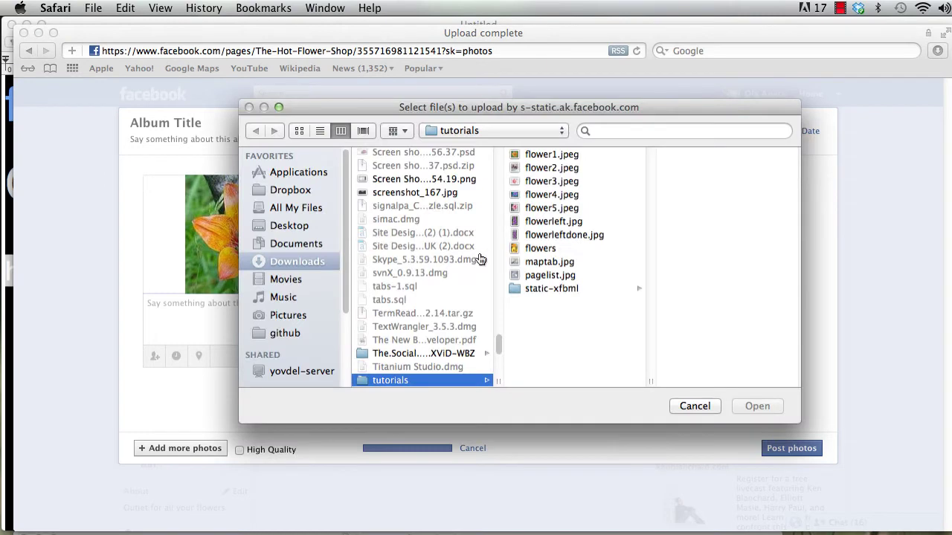
{"action": "left_click", "coordinate": [545, 183]}
{"action": "left_click", "coordinate": [749, 404]}
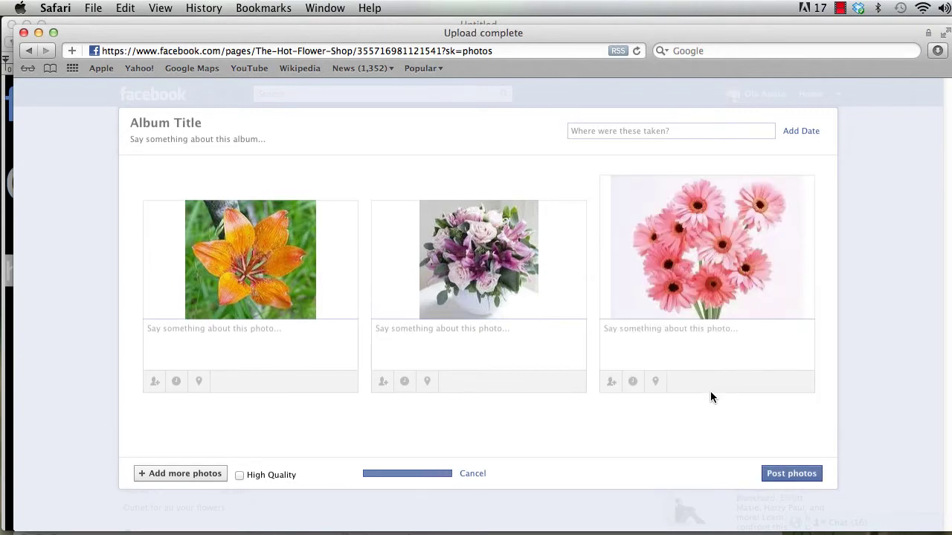
- Add flower4.jpeg and flower5.jpeg from the tutorials folder to the album upload
{"action": "left_click", "coordinate": [201, 476]}
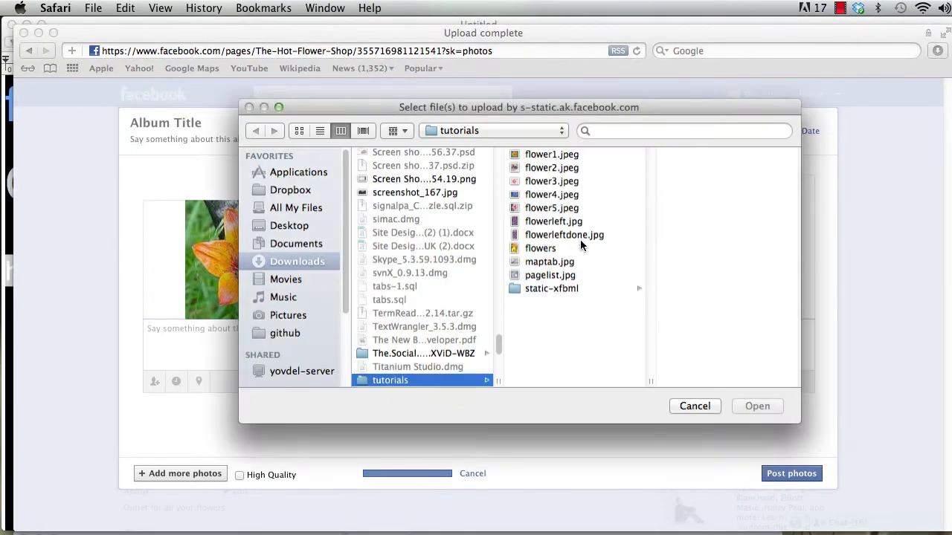
{"action": "left_click", "coordinate": [554, 198]}
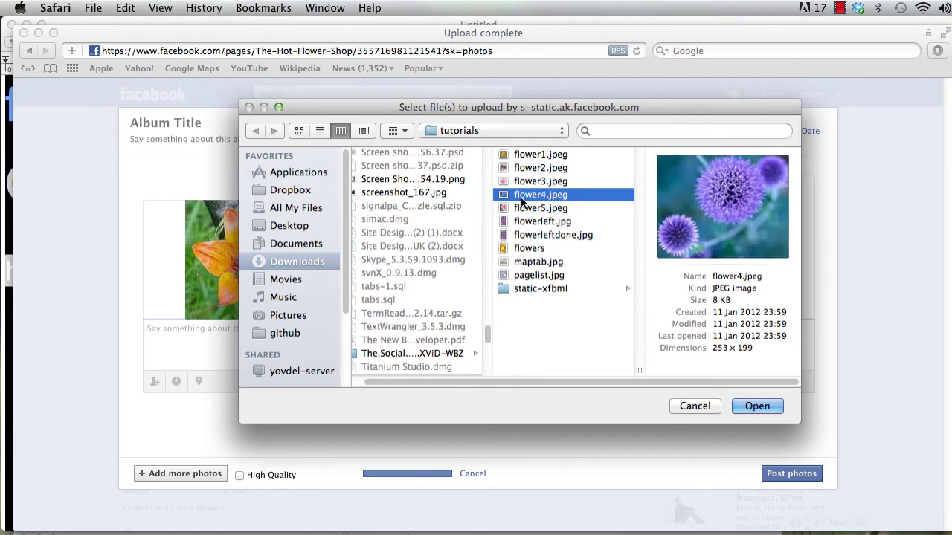
{"action": "double_click", "coordinate": [527, 200]}
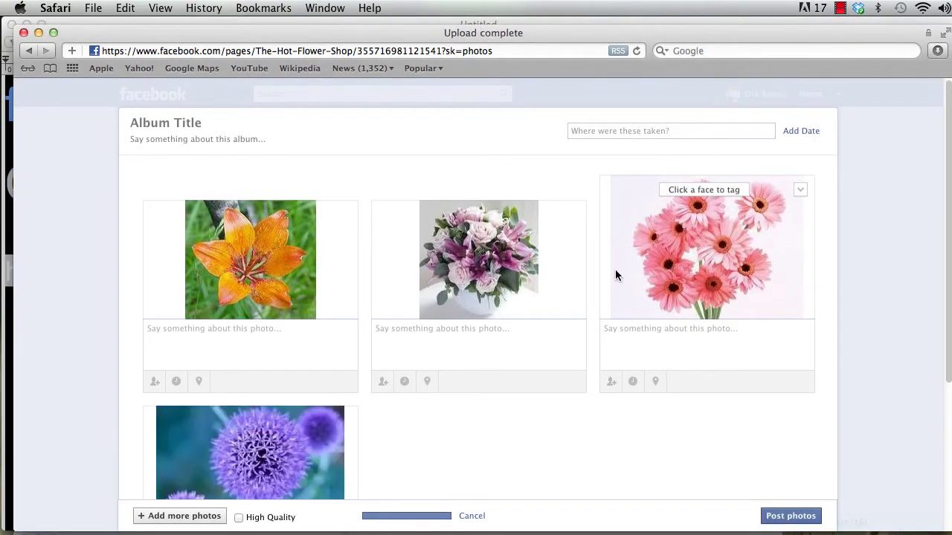
{"action": "scroll", "coordinate": [494, 319], "scroll_direction": "down", "scroll_amount": 1}
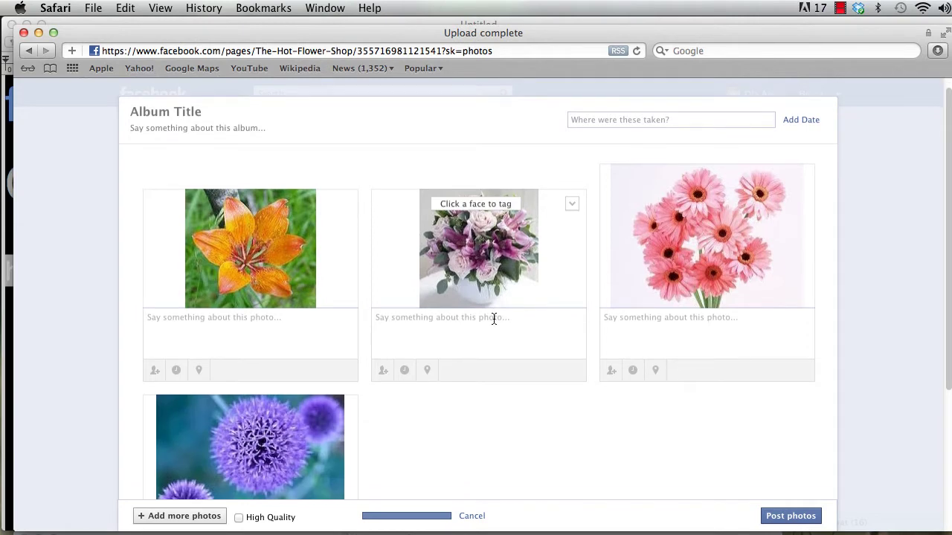
{"action": "scroll", "coordinate": [493, 319], "scroll_direction": "down", "scroll_amount": 5}
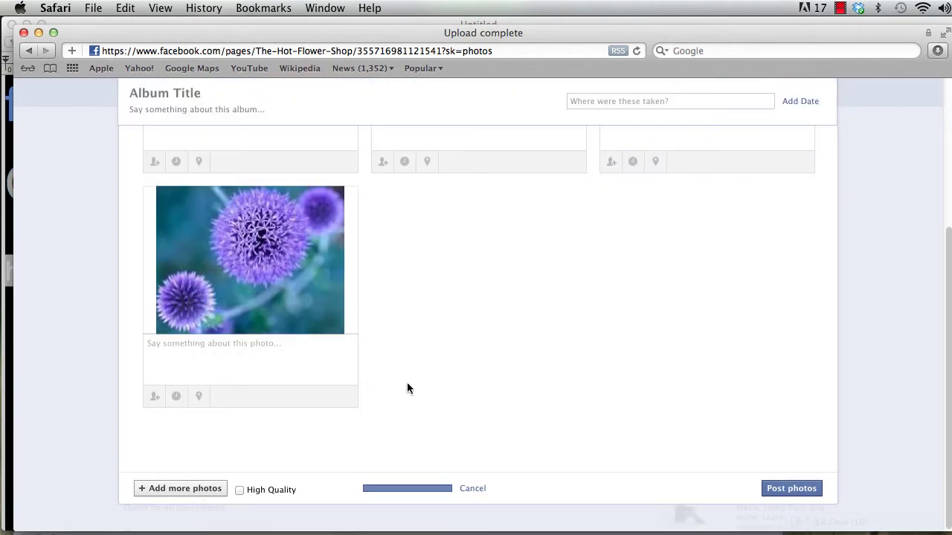
{"action": "left_click", "coordinate": [187, 488]}
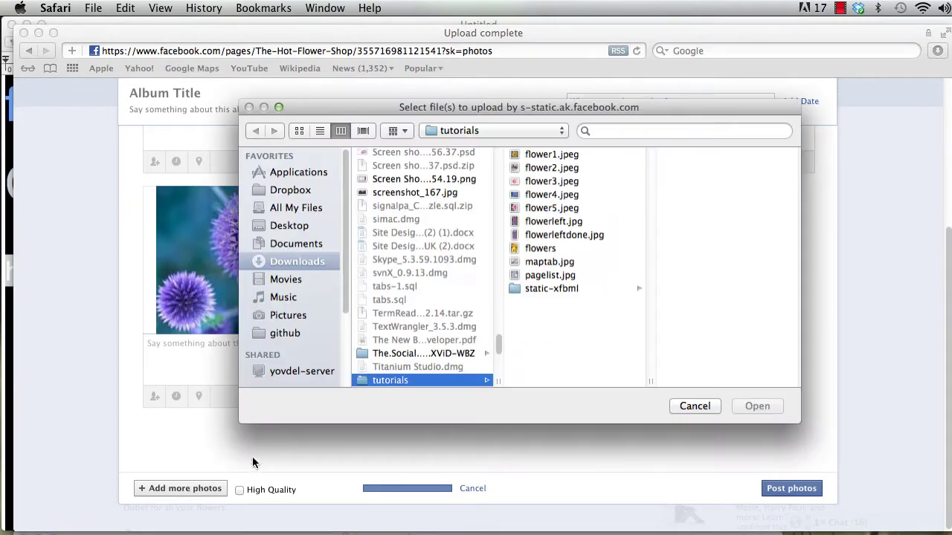
{"action": "left_click", "coordinate": [545, 209]}
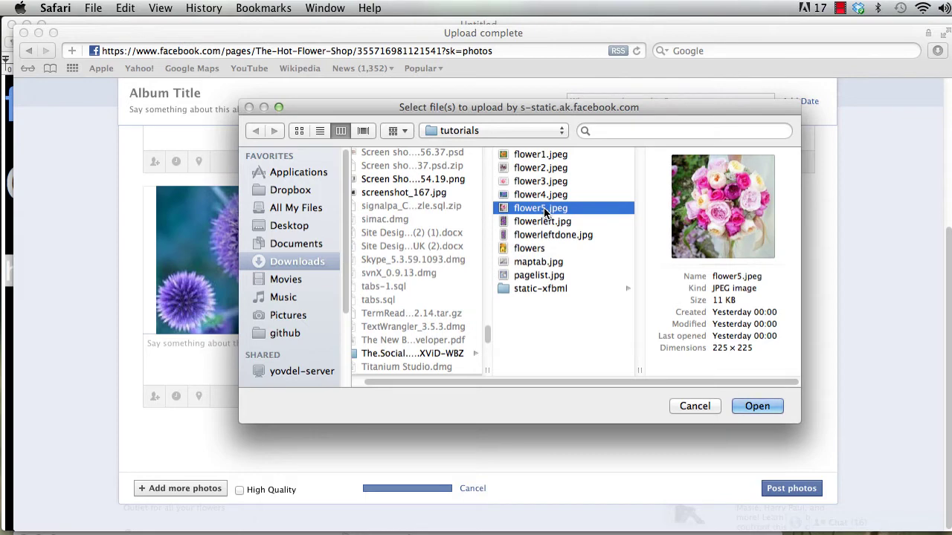
{"action": "double_click", "coordinate": [545, 210]}
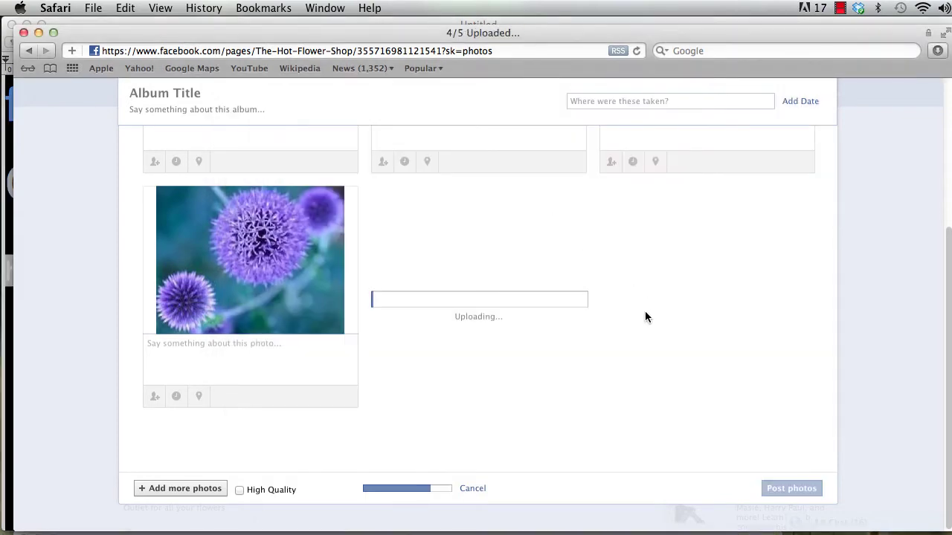
- Review the uploaded flower photos and the caption field beneath each of them
{"action": "scroll", "coordinate": [644, 318], "scroll_direction": "up", "scroll_amount": 5}
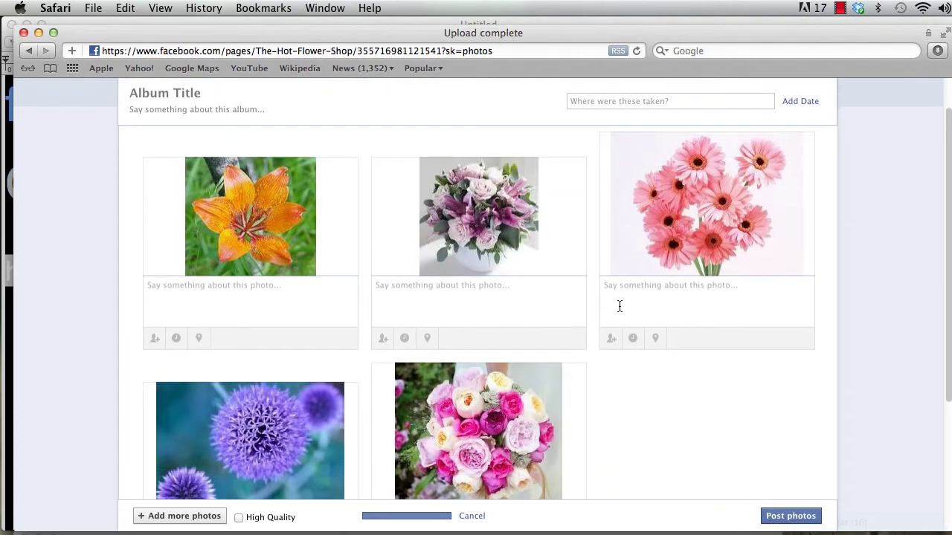
{"action": "scroll", "coordinate": [638, 325], "scroll_direction": "down", "scroll_amount": 4}
{"action": "scroll", "coordinate": [638, 325], "scroll_direction": "up", "scroll_amount": 3}
{"action": "scroll", "coordinate": [638, 325], "scroll_direction": "down", "scroll_amount": 2}
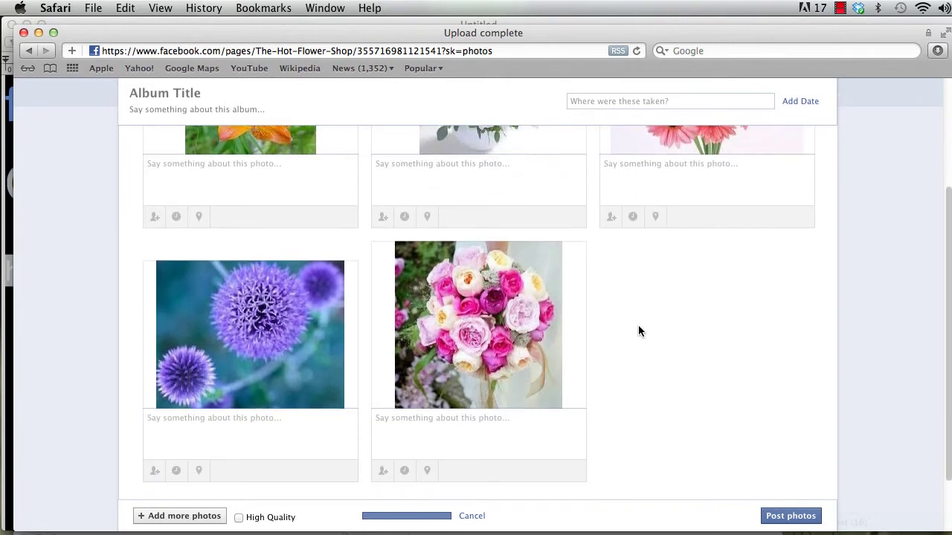
{"action": "scroll", "coordinate": [638, 325], "scroll_direction": "up", "scroll_amount": 3}
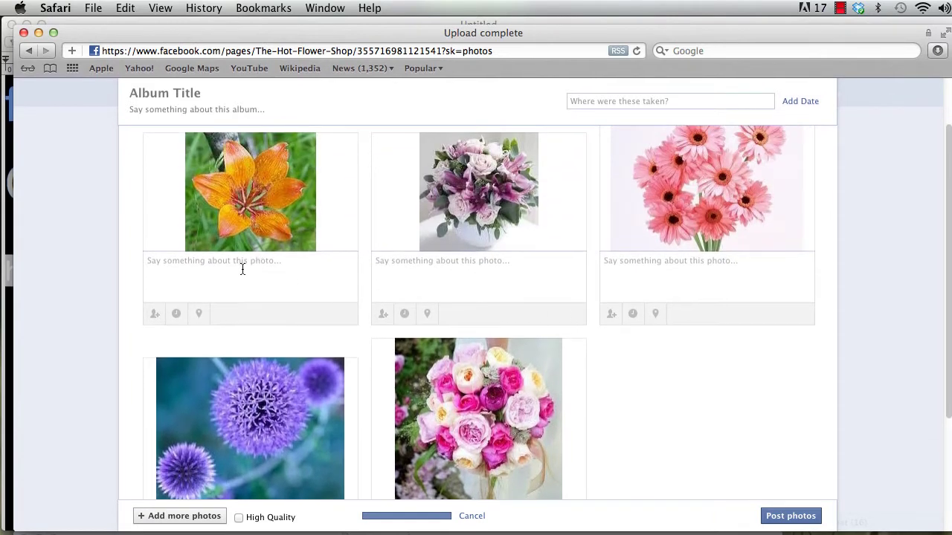
{"action": "left_click", "coordinate": [283, 264]}
{"action": "left_click", "coordinate": [659, 268]}
{"action": "scroll", "coordinate": [420, 281], "scroll_direction": "down", "scroll_amount": 3}
{"action": "left_click", "coordinate": [231, 415]}
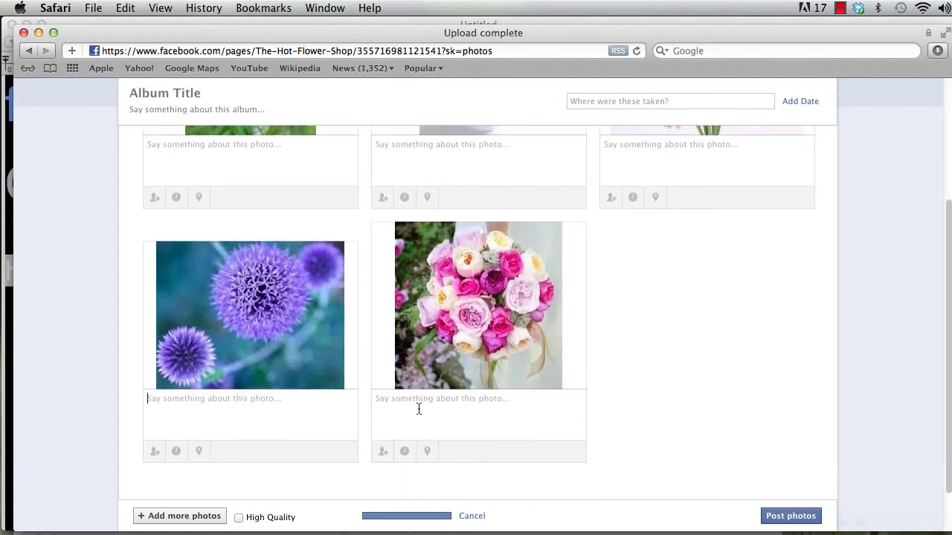
{"action": "left_click", "coordinate": [422, 407]}
{"action": "scroll", "coordinate": [632, 273], "scroll_direction": "up", "scroll_amount": 5}
{"action": "scroll", "coordinate": [632, 273], "scroll_direction": "down", "scroll_amount": 5}
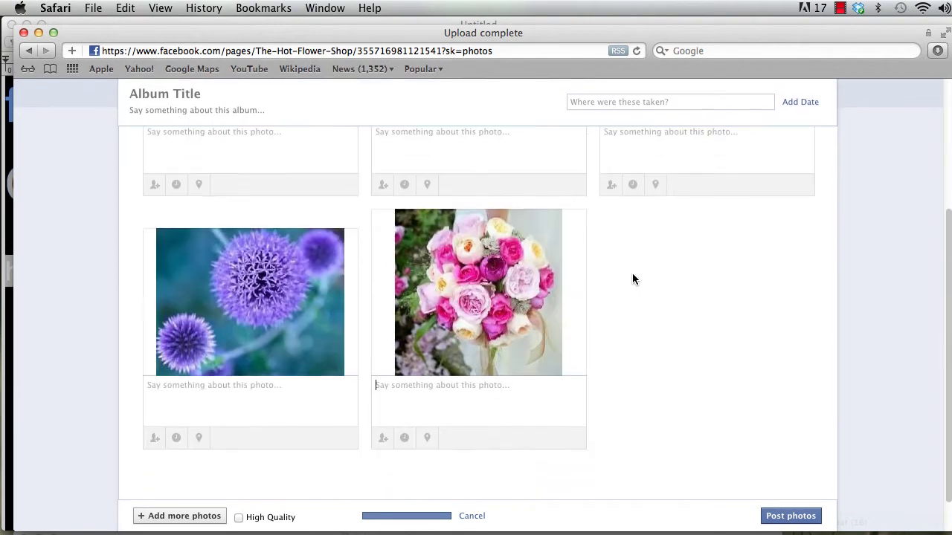
{"action": "scroll", "coordinate": [632, 279], "scroll_direction": "down", "scroll_amount": 1}
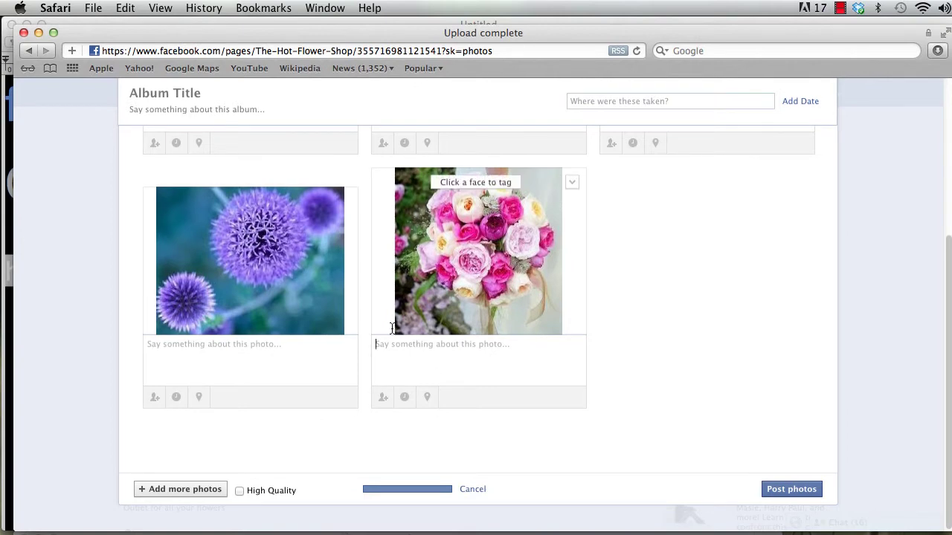
{"action": "left_click", "coordinate": [495, 354]}
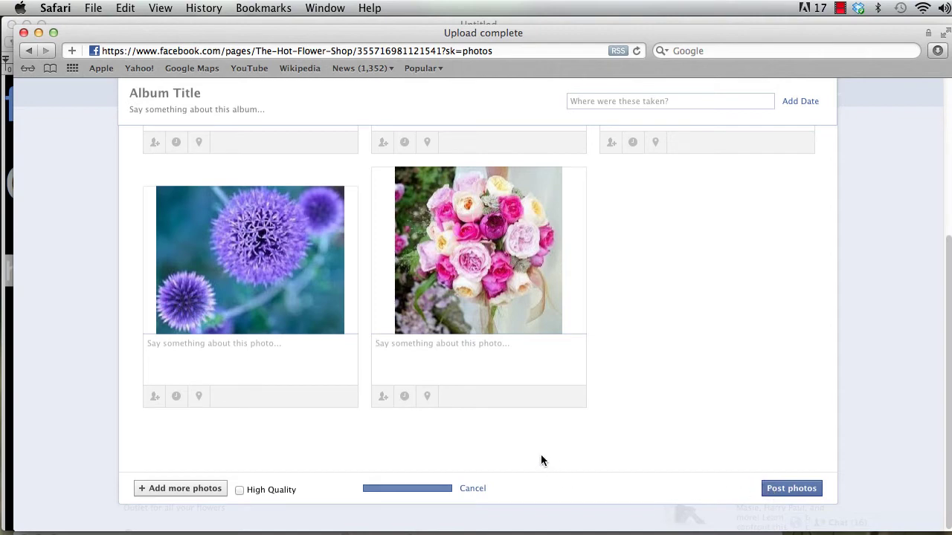
- Cancel the album upload but keep the uploaded photos, and check the title of the resulting album
{"action": "left_click", "coordinate": [473, 490]}
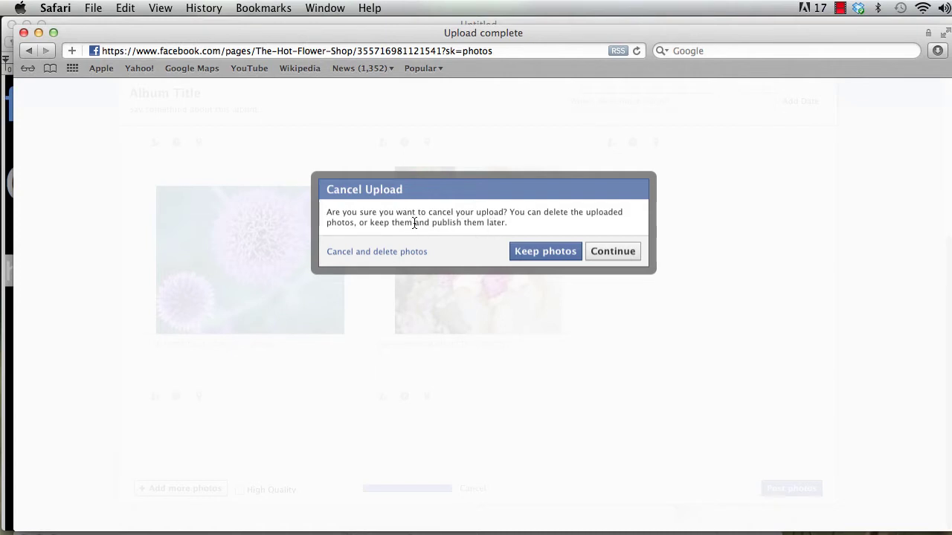
{"action": "left_click_drag", "start_coordinate": [414, 222], "coordinate": [369, 223]}
{"action": "left_click", "coordinate": [542, 253]}
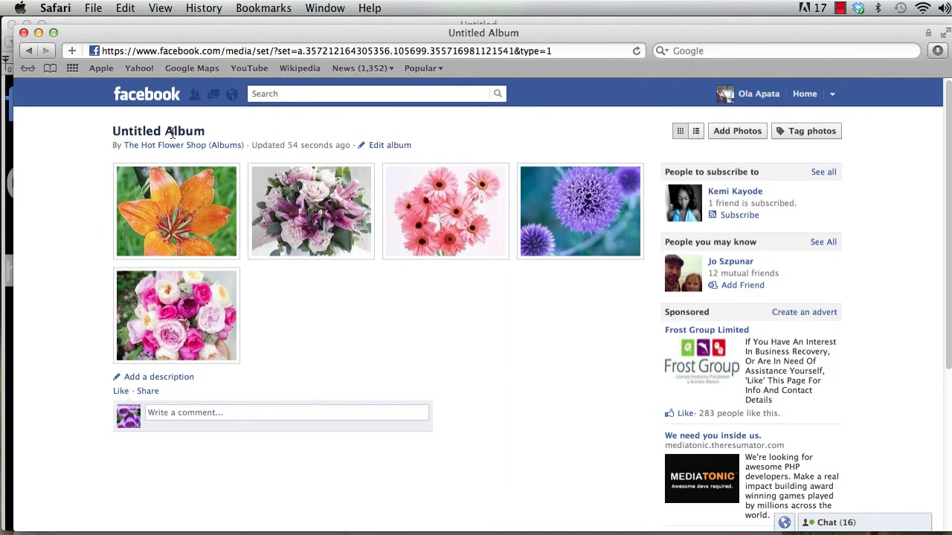
{"action": "left_click_drag", "start_coordinate": [112, 131], "coordinate": [213, 130]}
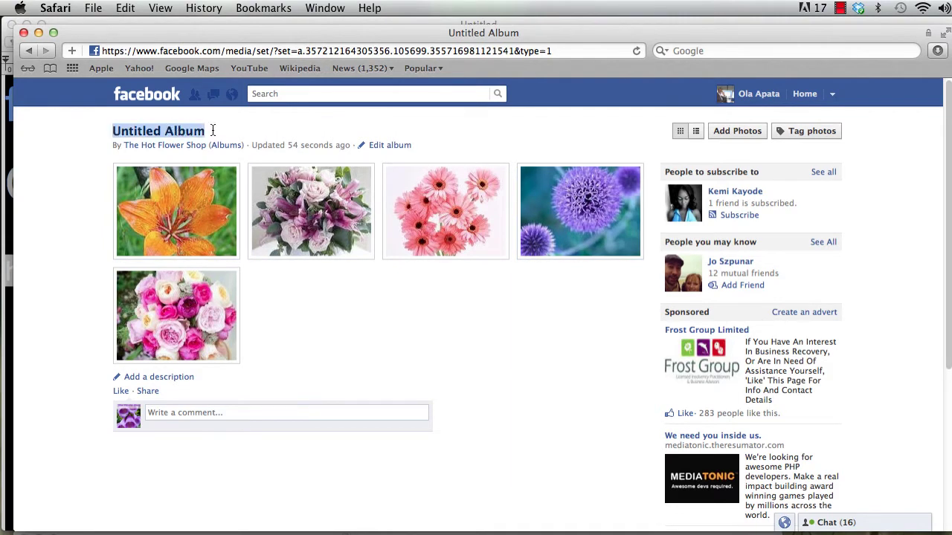
- Add the album description "Flavours of flowers we offer. Take your pick." and save it
{"action": "left_click", "coordinate": [185, 379]}
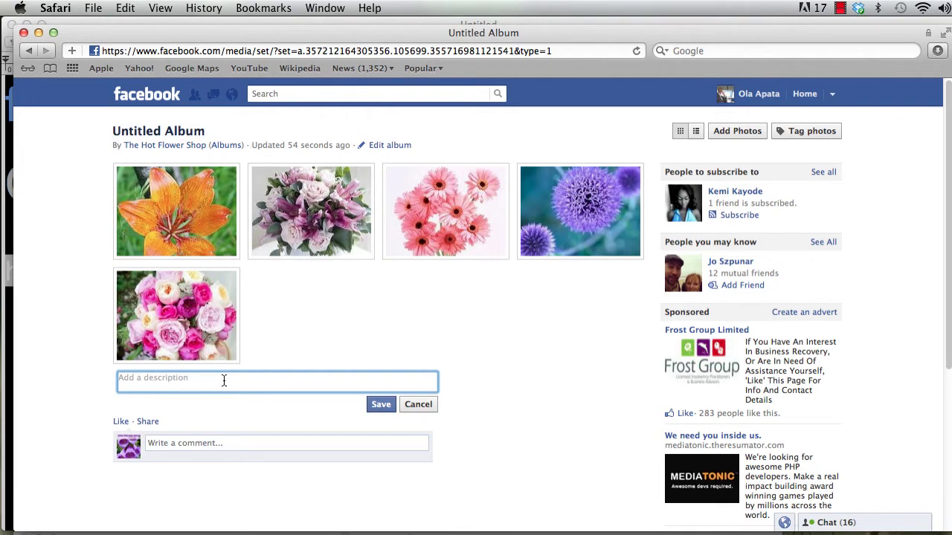
{"action": "type", "text": "Flavours of flower"}
{"action": "type", "text": "s we offer. Take your pick."}
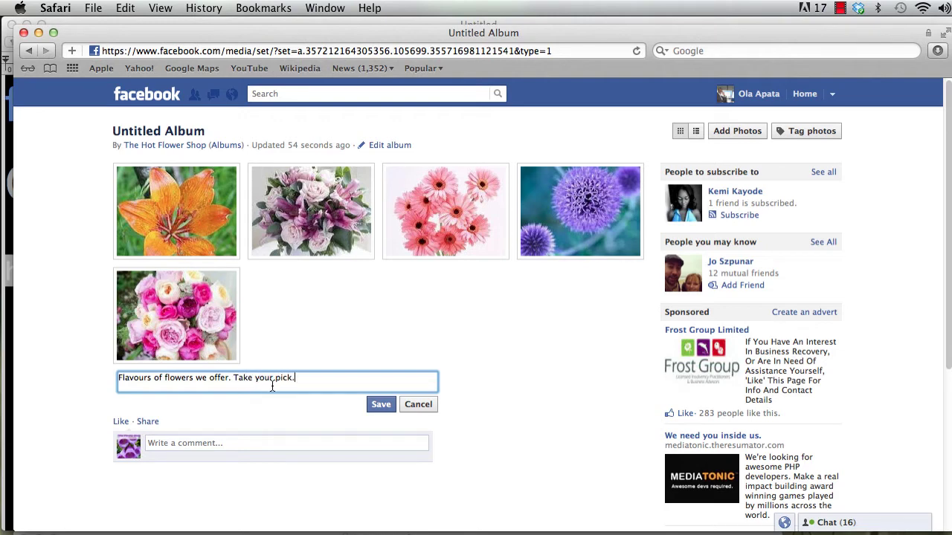
{"action": "left_click", "coordinate": [385, 408]}
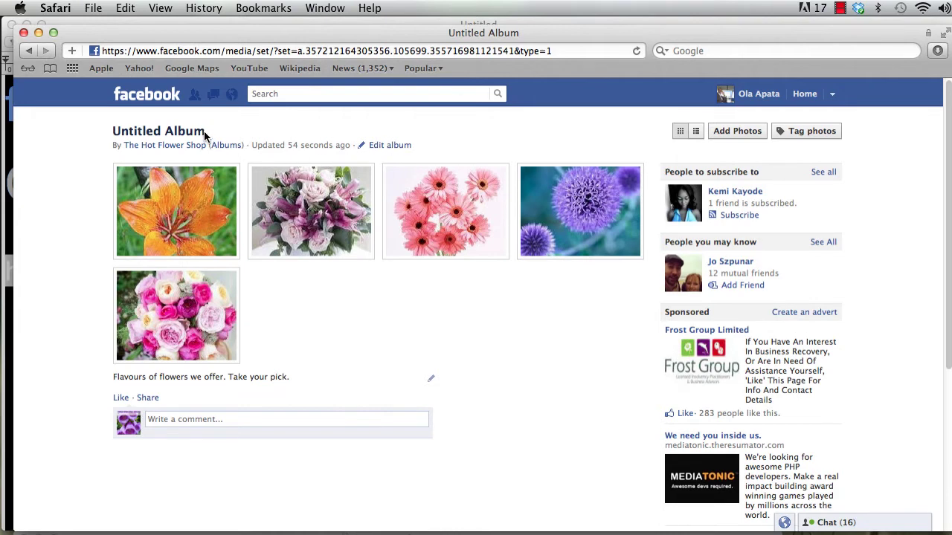
- Rename the album as "Various Flowers for sale" and save the album details
{"action": "left_click_drag", "start_coordinate": [205, 134], "coordinate": [112, 132]}
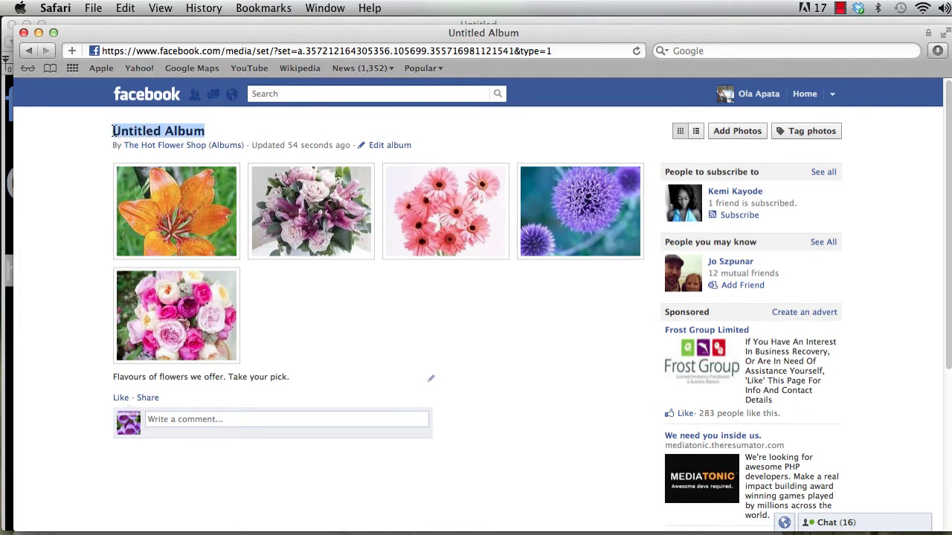
{"action": "left_click", "coordinate": [390, 146]}
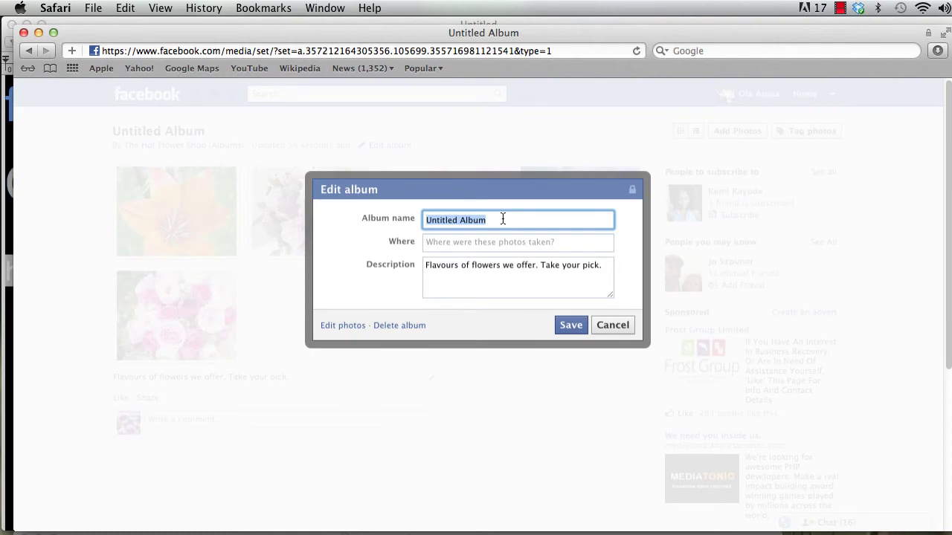
{"action": "type", "text": "Variou"}
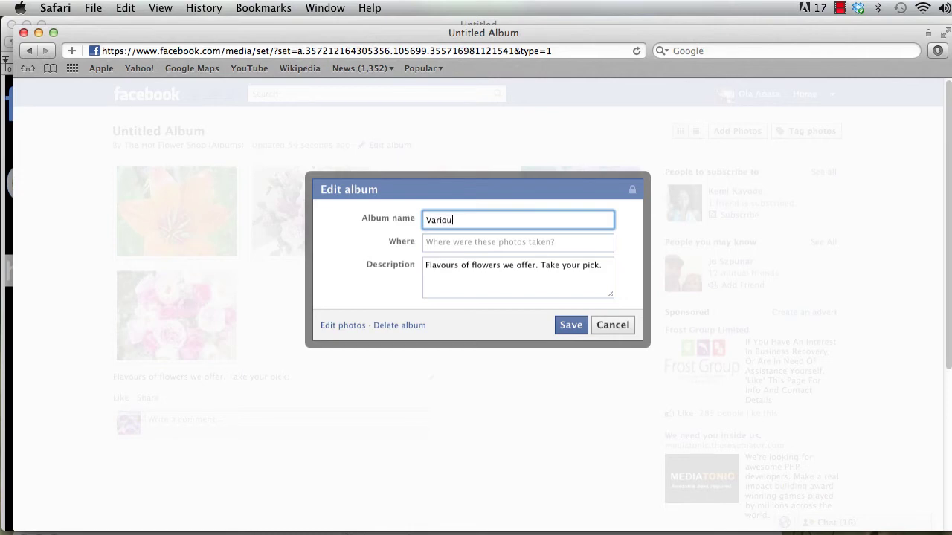
{"action": "type", "text": "s Flowers for sale"}
{"action": "left_click", "coordinate": [537, 242]}
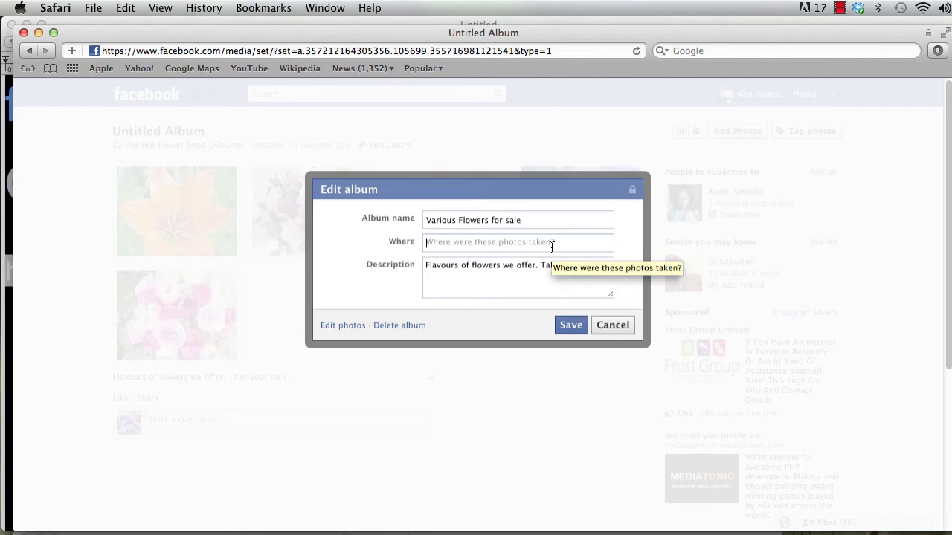
{"action": "left_click_drag", "start_coordinate": [424, 266], "coordinate": [597, 272]}
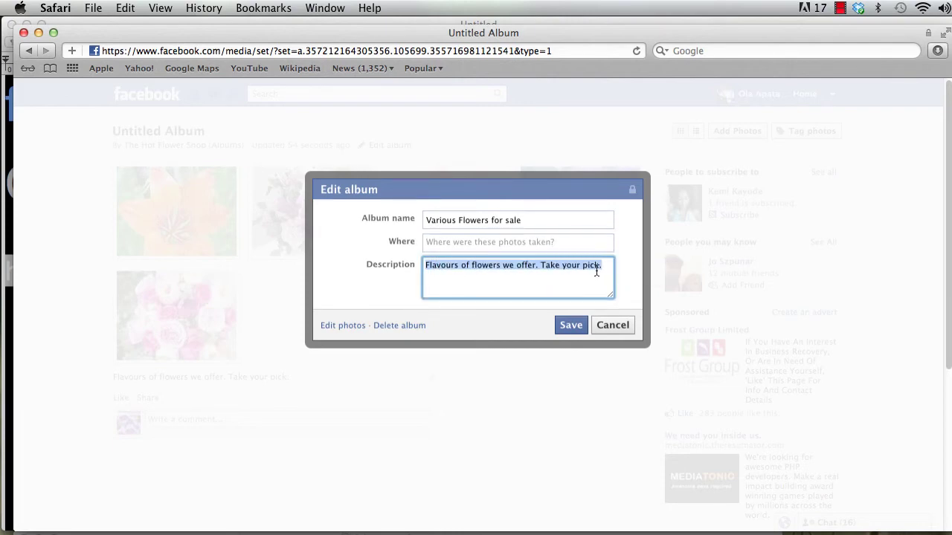
{"action": "left_click", "coordinate": [449, 268]}
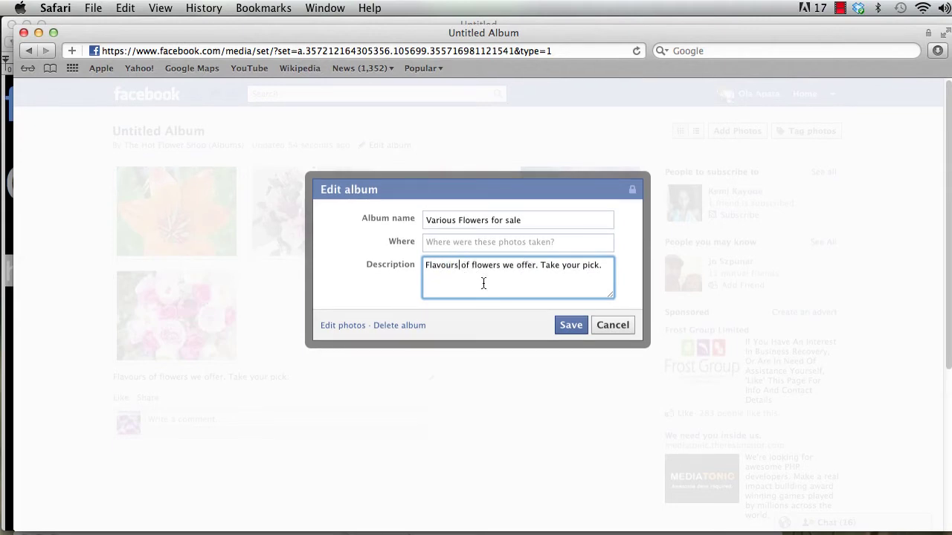
{"action": "left_click", "coordinate": [571, 328]}
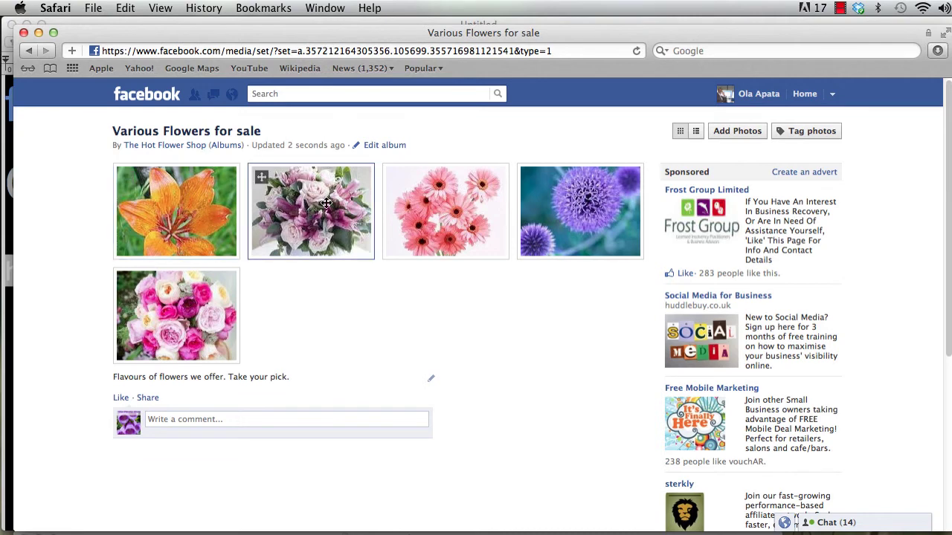
- Return to The Hot Flower Shop page and open its wall
{"action": "left_click", "coordinate": [176, 149]}
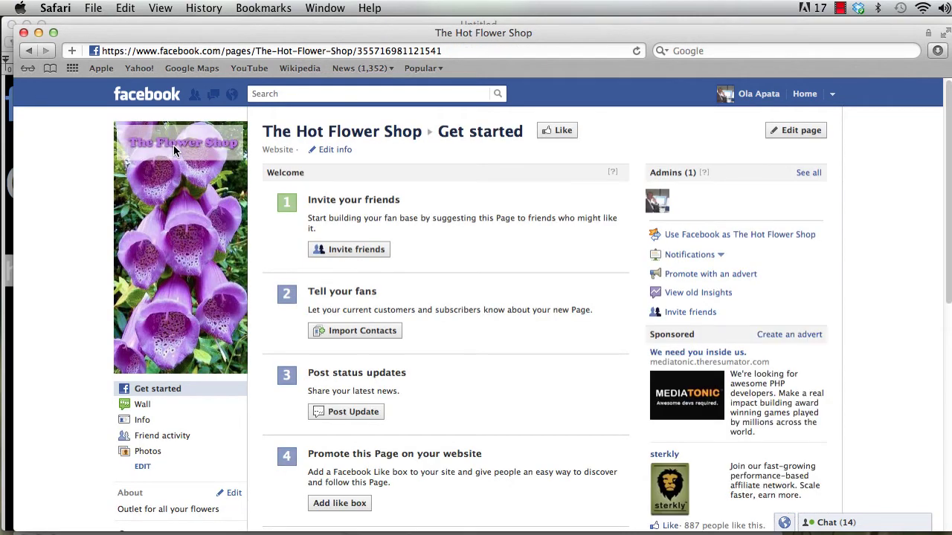
{"action": "scroll", "coordinate": [255, 272], "scroll_direction": "down", "scroll_amount": 2}
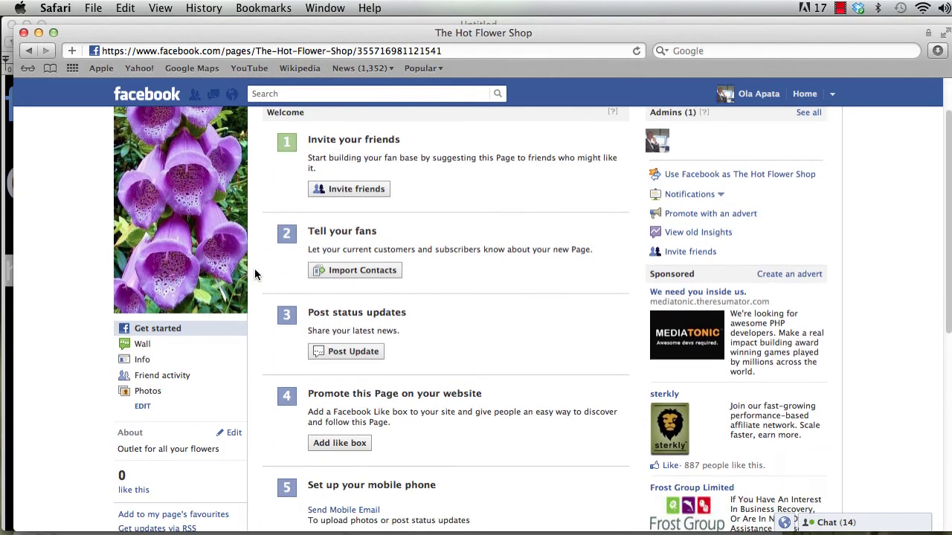
{"action": "left_click", "coordinate": [142, 348]}
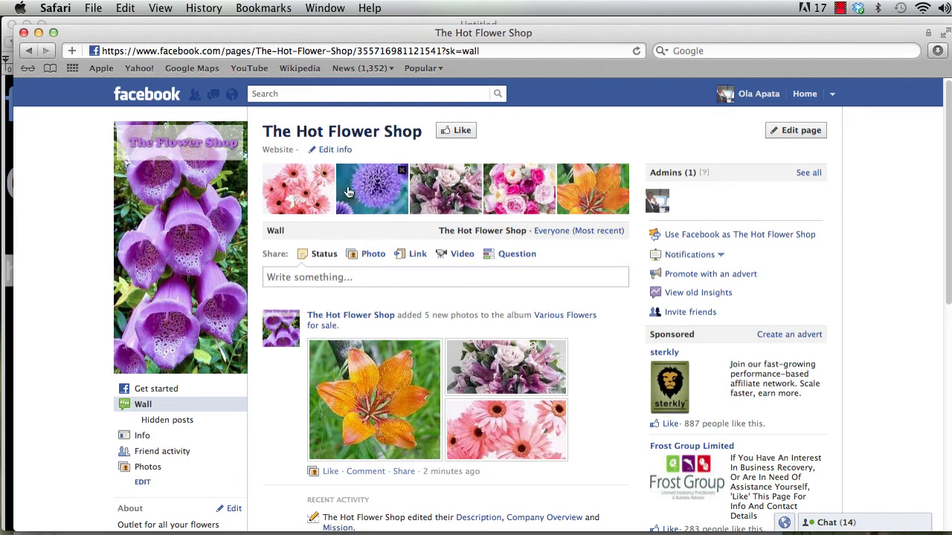
{"action": "left_click", "coordinate": [305, 191]}
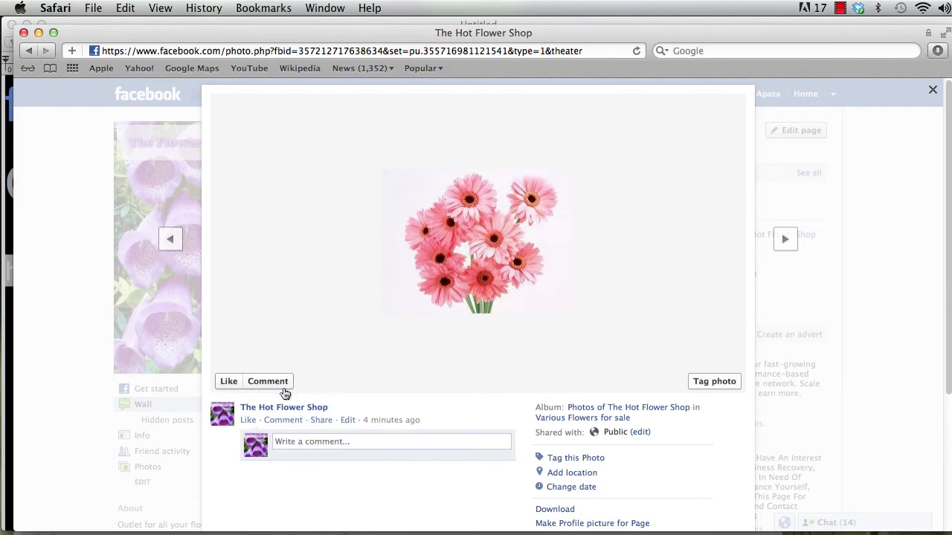
{"action": "mouse_move", "coordinate": [265, 411]}
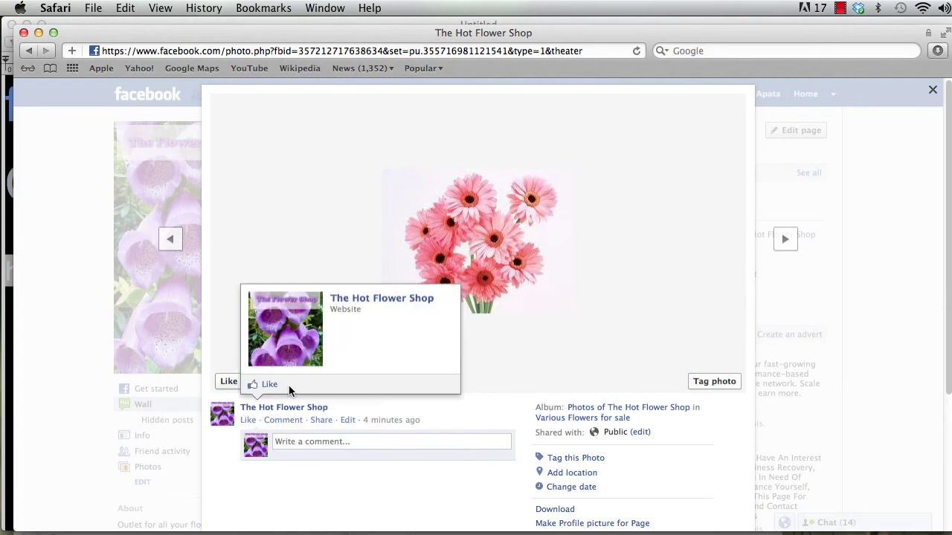
{"action": "left_click", "coordinate": [348, 421]}
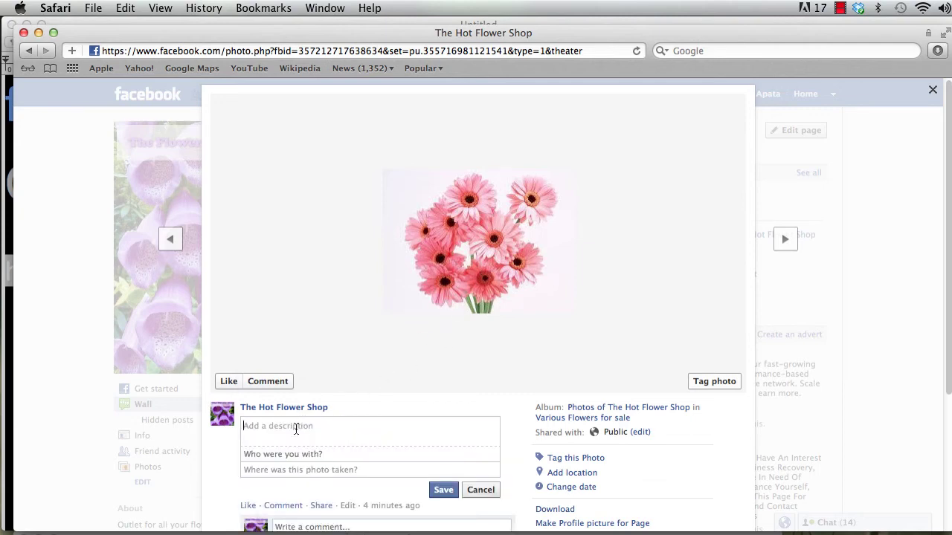
{"action": "type", "text": "Pink flowers for sale $5.99"}
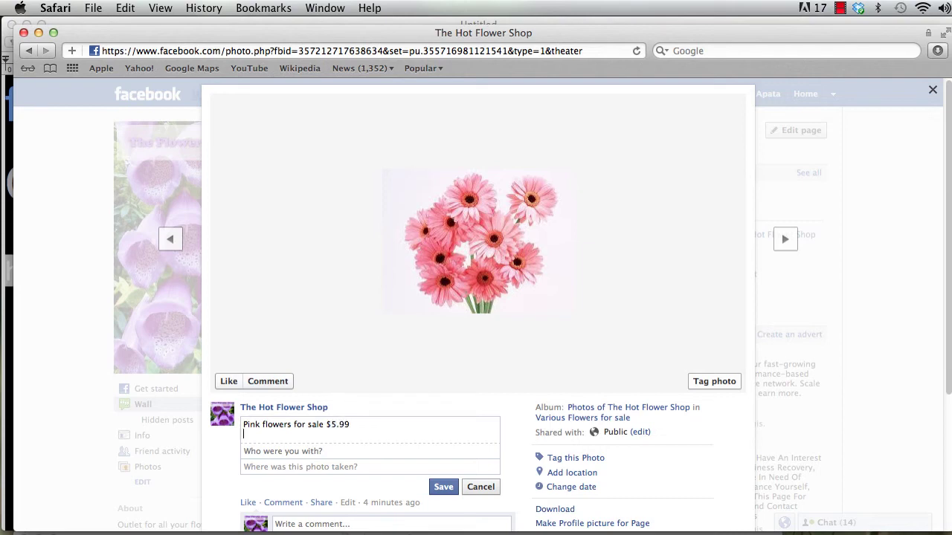
{"action": "key", "text": "Return"}
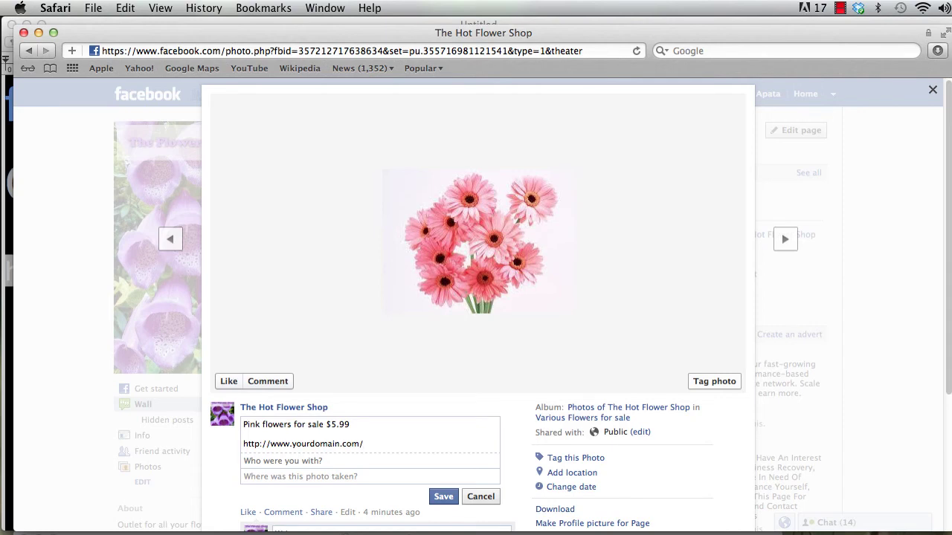
{"action": "type", "text": "t/"}
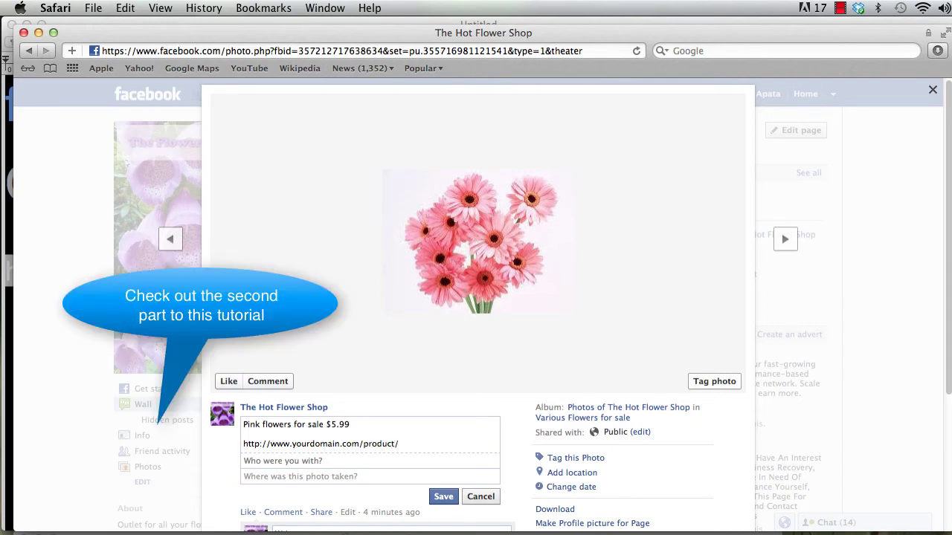
{"action": "scroll", "coordinate": [336, 350], "scroll_direction": "down", "scroll_amount": 3}
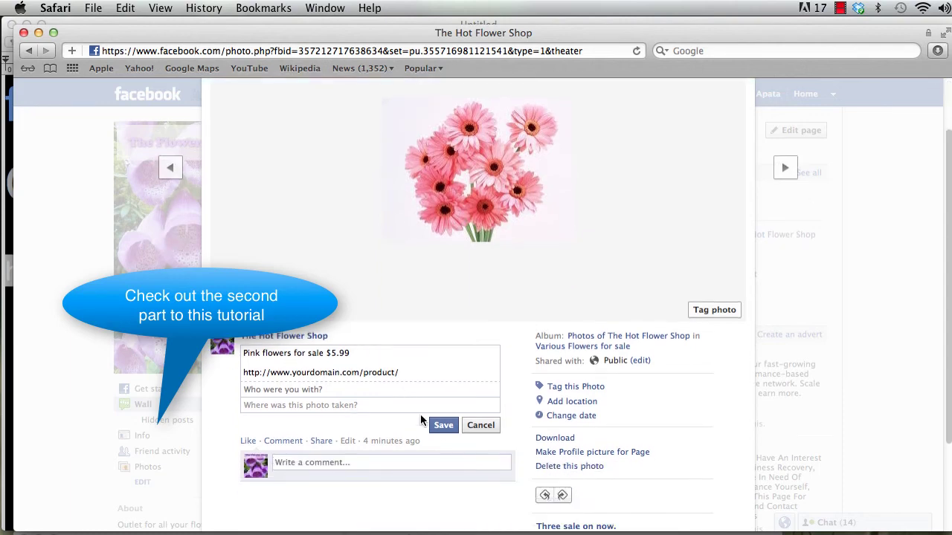
{"action": "left_click", "coordinate": [442, 427]}
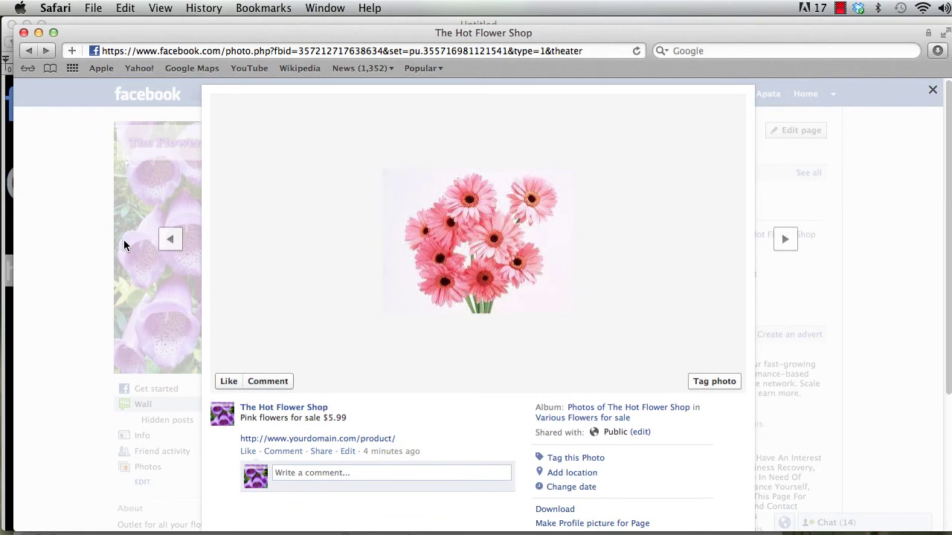
{"action": "left_click", "coordinate": [124, 240]}
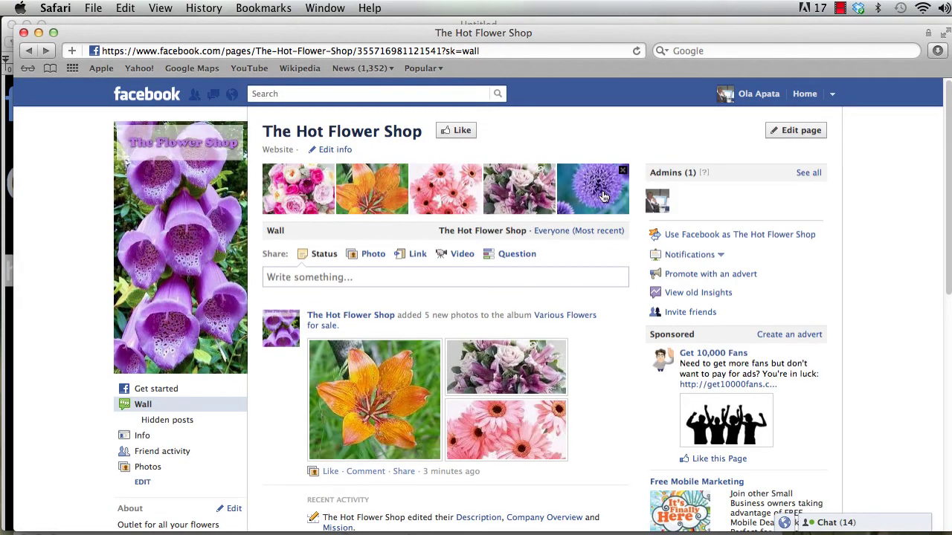
{"action": "left_click", "coordinate": [307, 186]}
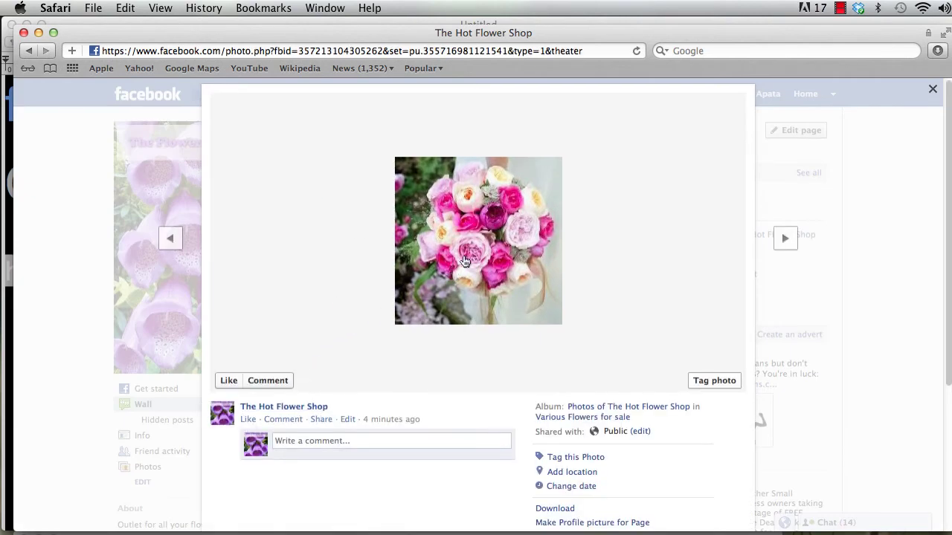
{"action": "left_click", "coordinate": [347, 421]}
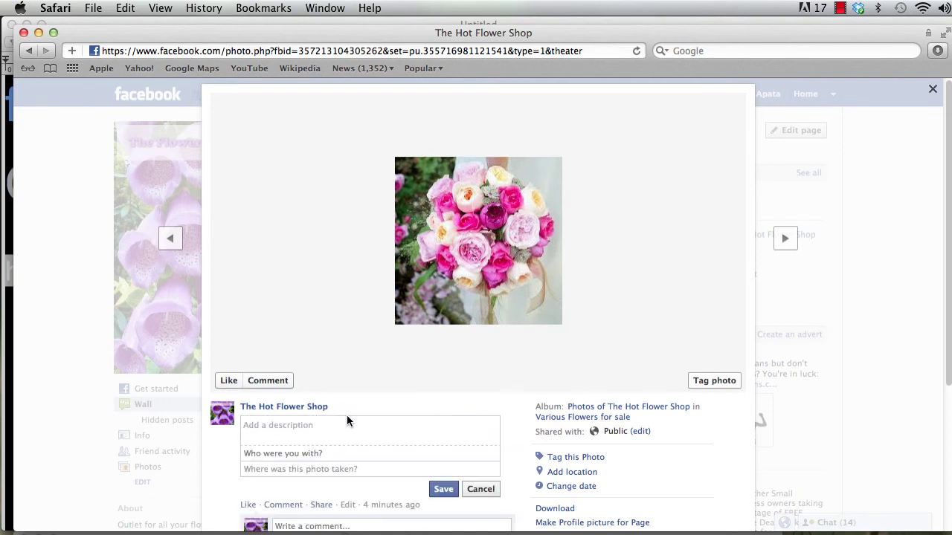
{"action": "scroll", "coordinate": [347, 415], "scroll_direction": "down", "scroll_amount": 3}
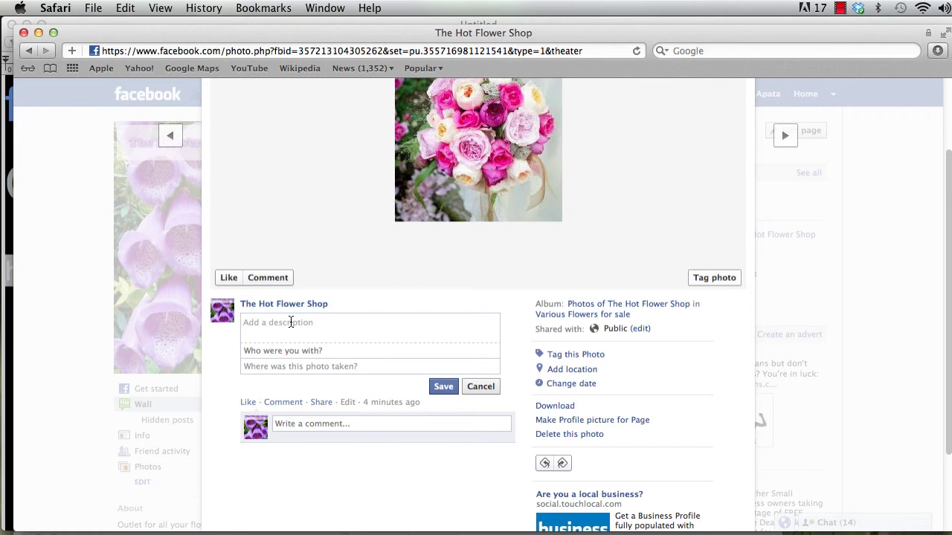
{"action": "left_click", "coordinate": [150, 259]}
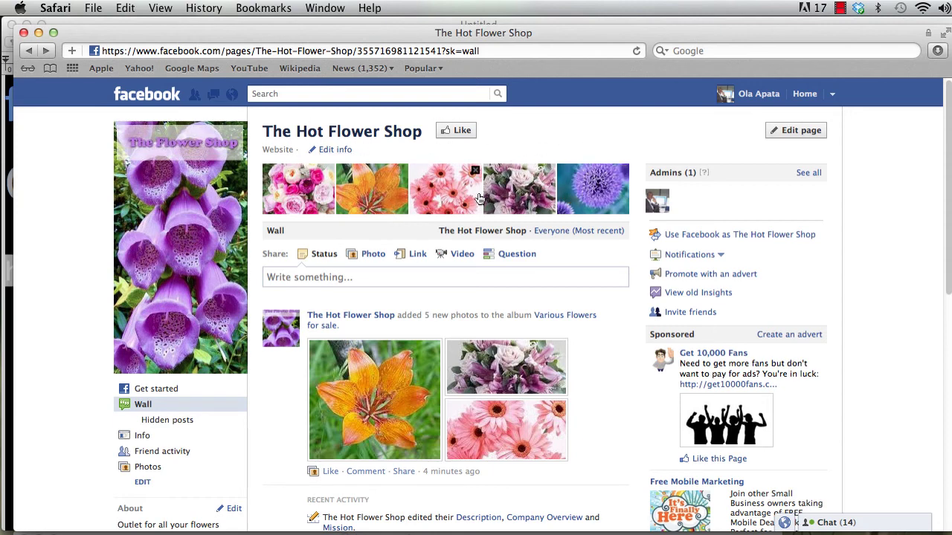
- Reopen the pink flowers photo from the wall's photo strip to check its description and product link
{"action": "left_click", "coordinate": [441, 185]}
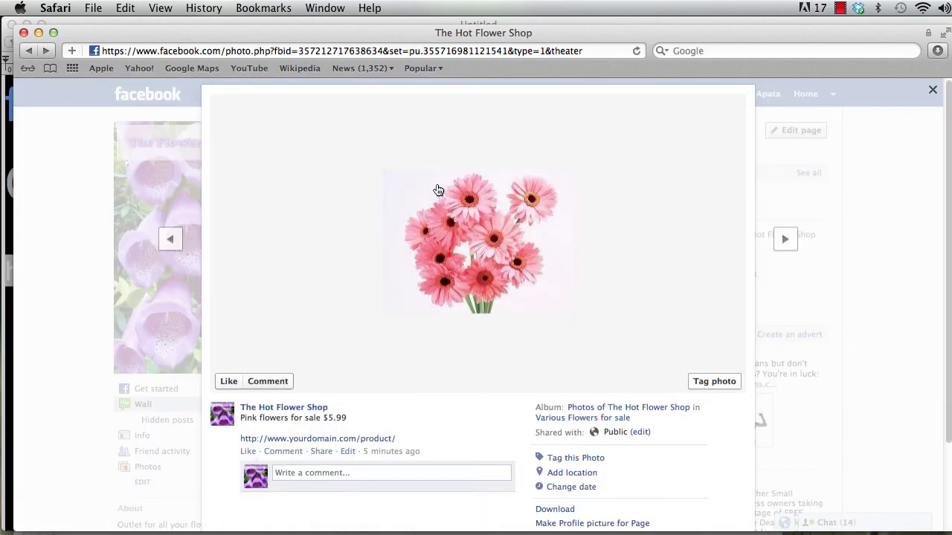
{"action": "scroll", "coordinate": [369, 252], "scroll_direction": "down", "scroll_amount": 2}
{"action": "mouse_move", "coordinate": [304, 327]}
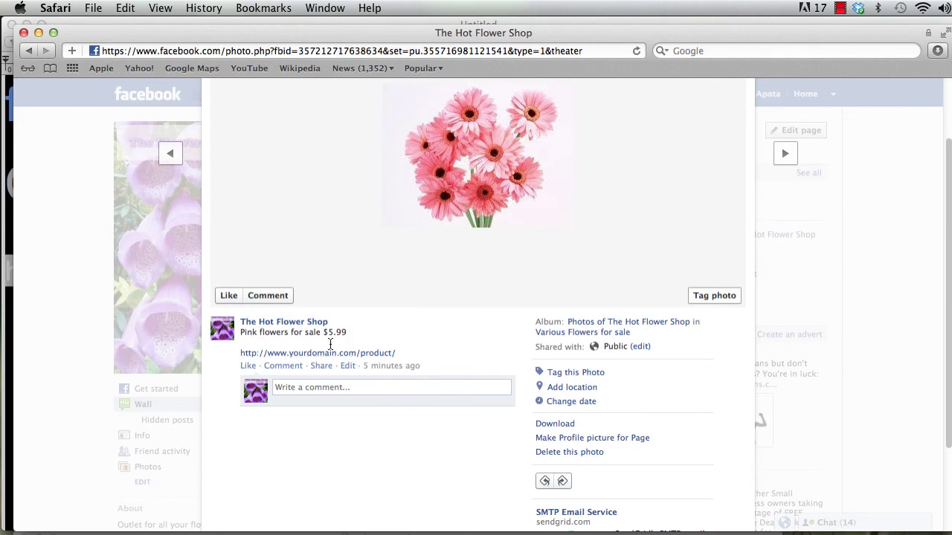
{"action": "left_click", "coordinate": [93, 252]}
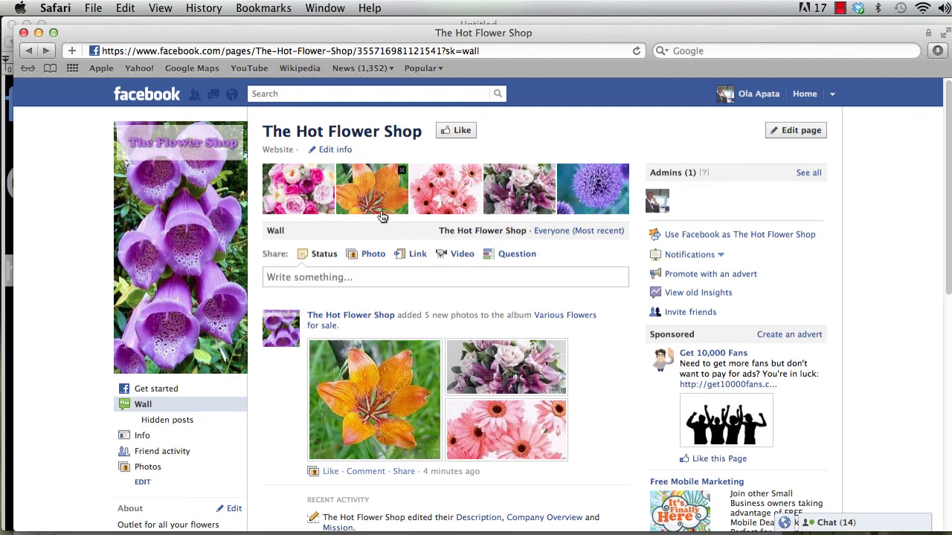
- Review the album post on the wall, including the description of its pink flowers photo, and look over the page
{"action": "scroll", "coordinate": [397, 284], "scroll_direction": "down", "scroll_amount": 3}
{"action": "scroll", "coordinate": [397, 293], "scroll_direction": "up", "scroll_amount": 3}
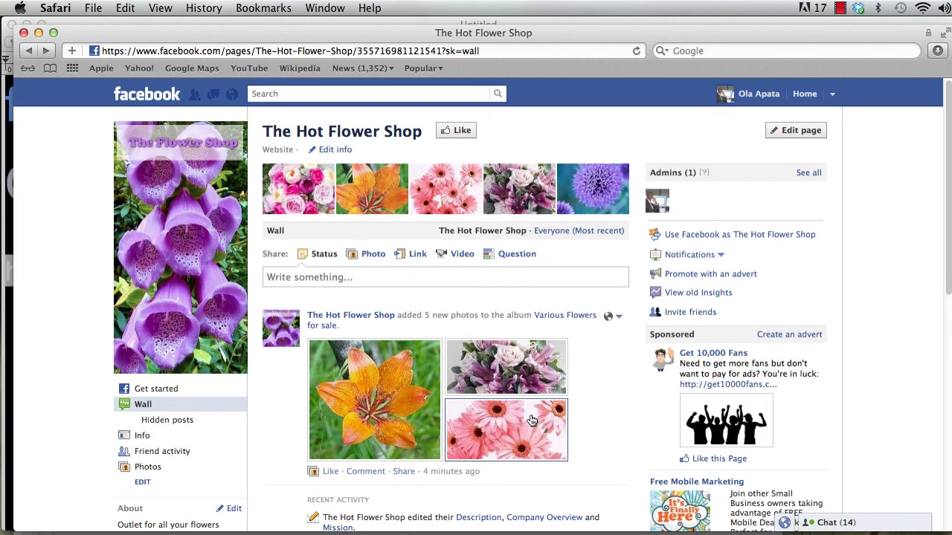
{"action": "scroll", "coordinate": [526, 417], "scroll_direction": "down", "scroll_amount": 4}
{"action": "scroll", "coordinate": [531, 421], "scroll_direction": "up", "scroll_amount": 2}
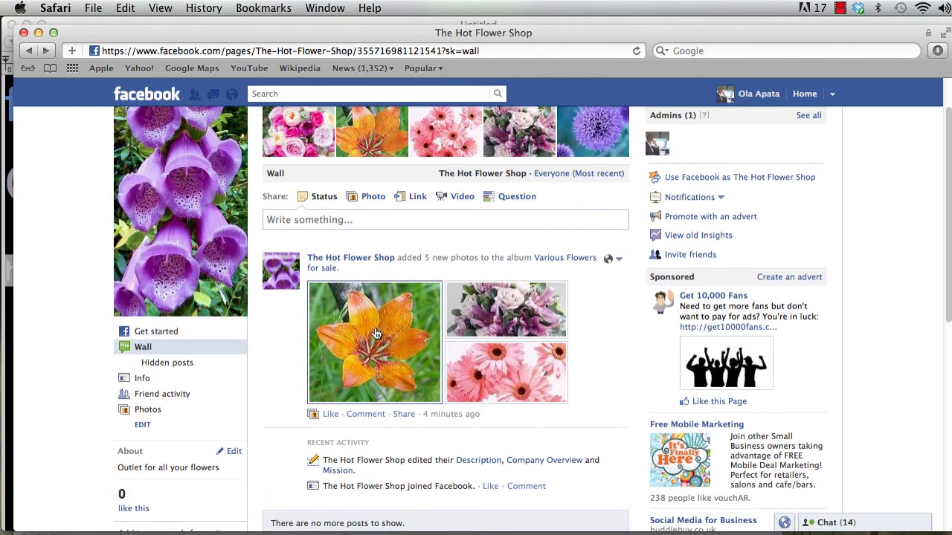
{"action": "left_click", "coordinate": [503, 362]}
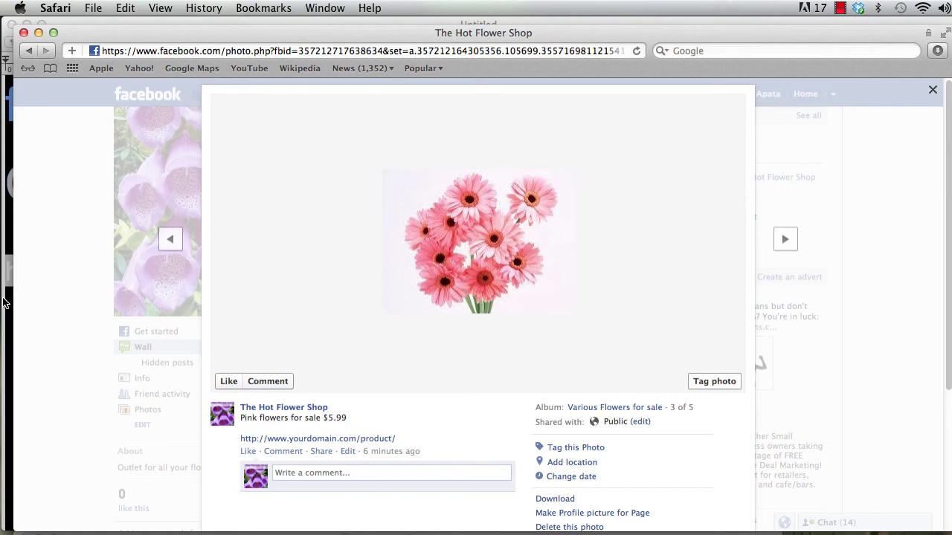
{"action": "left_click", "coordinate": [78, 274]}
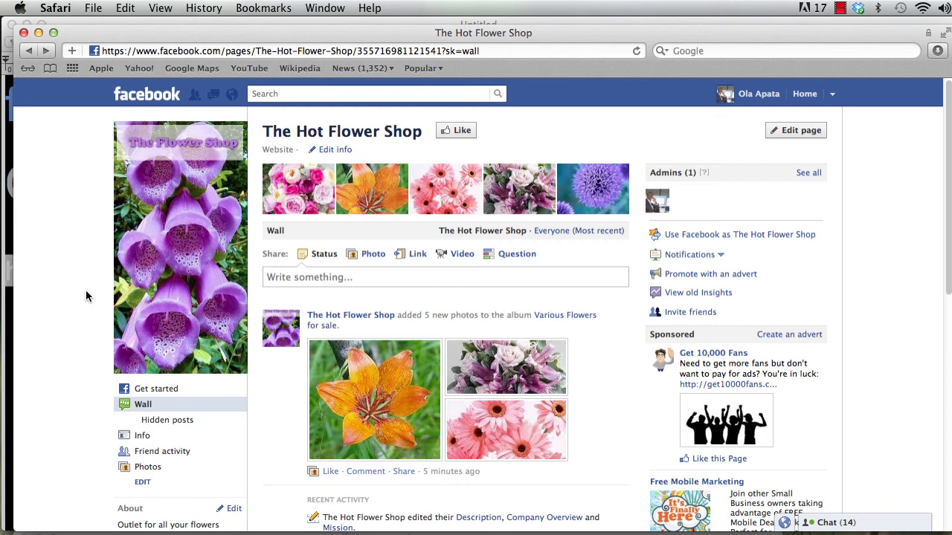
{"action": "mouse_move", "coordinate": [136, 167]}
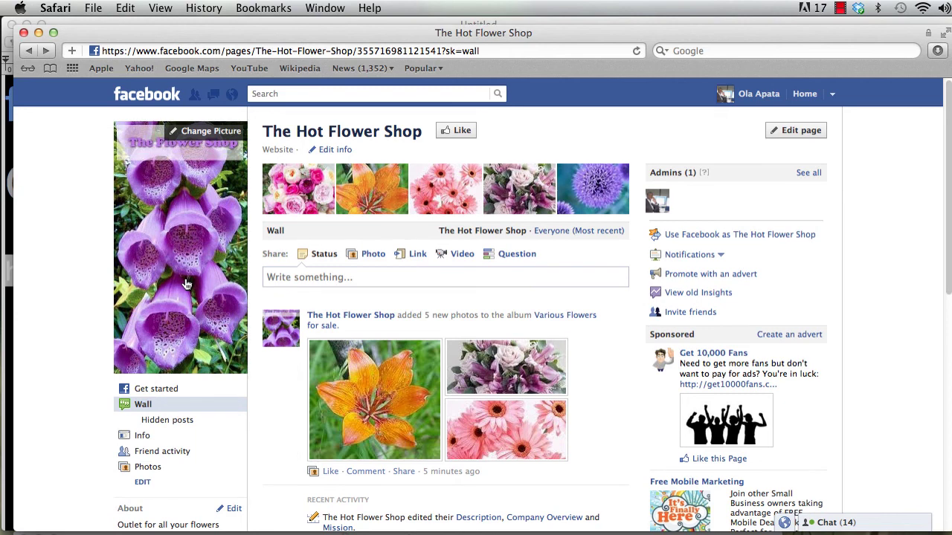
{"action": "scroll", "coordinate": [112, 179], "scroll_direction": "down", "scroll_amount": 1}
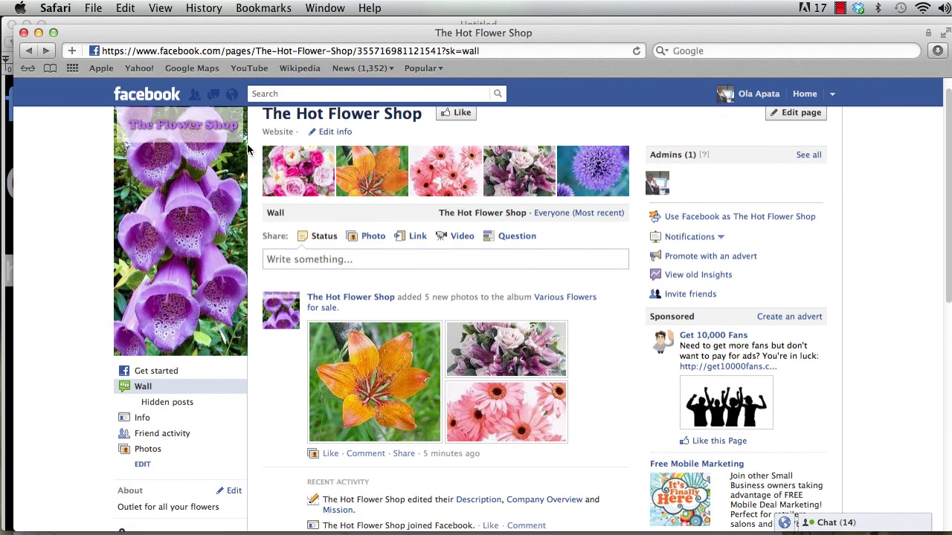
- Open the page's basic information for editing and review its fields, from category and name to mission and contact details
{"action": "scroll", "coordinate": [238, 215], "scroll_direction": "up", "scroll_amount": 1}
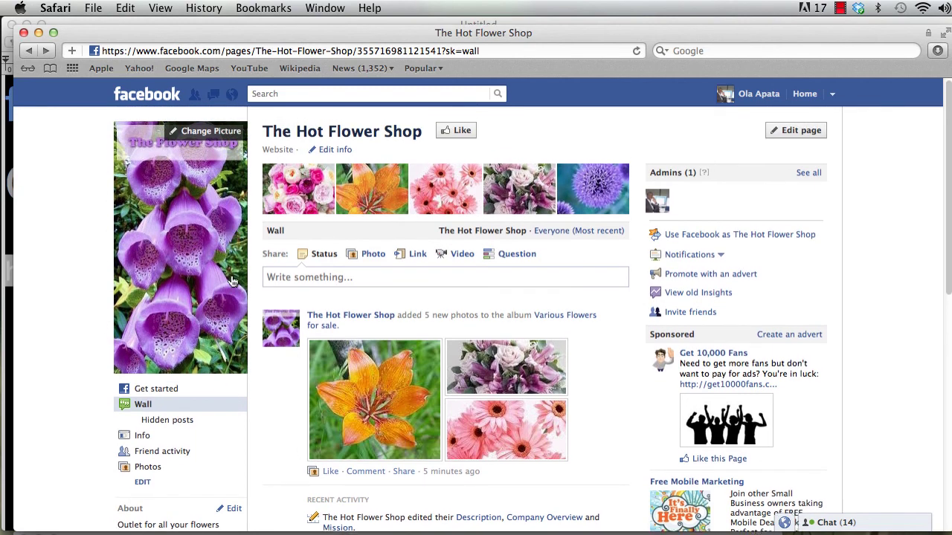
{"action": "left_click", "coordinate": [334, 151]}
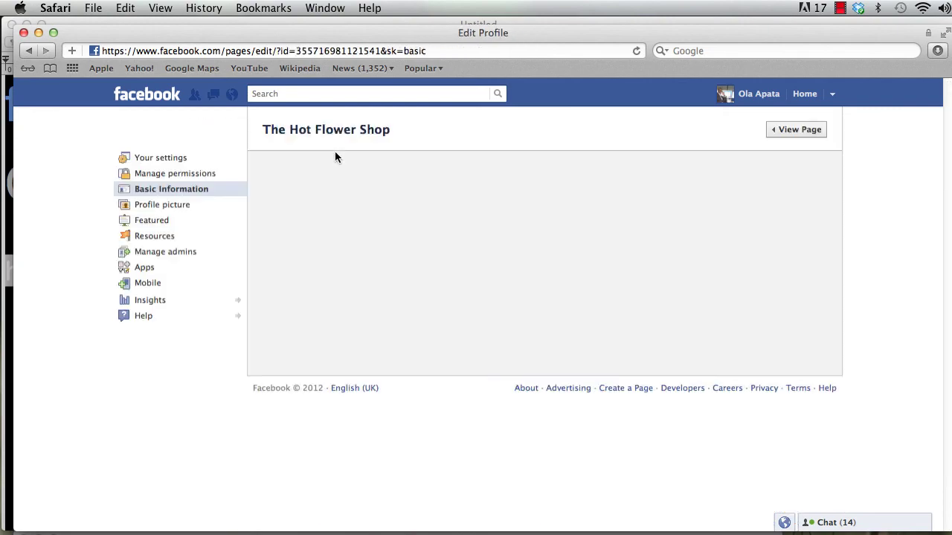
{"action": "scroll", "coordinate": [322, 214], "scroll_direction": "down", "scroll_amount": 5}
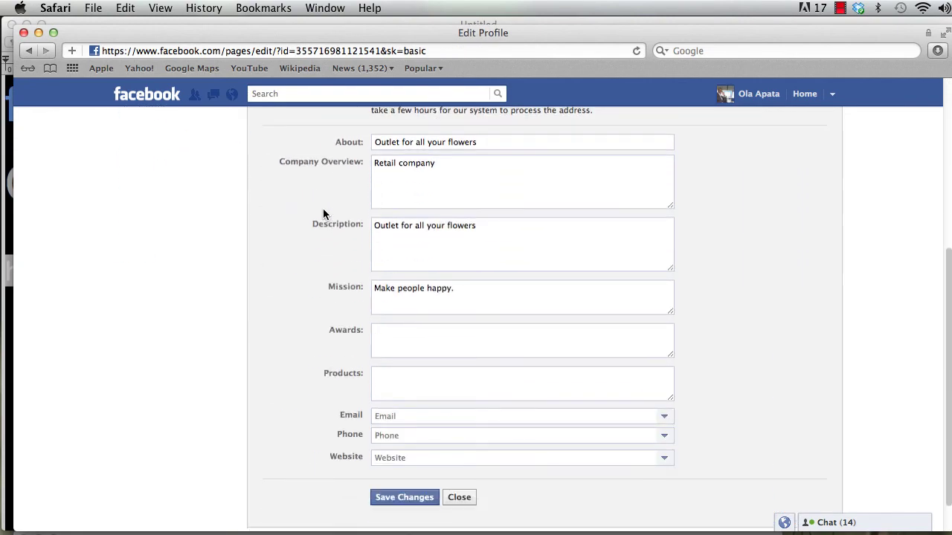
{"action": "scroll", "coordinate": [323, 215], "scroll_direction": "up", "scroll_amount": 5}
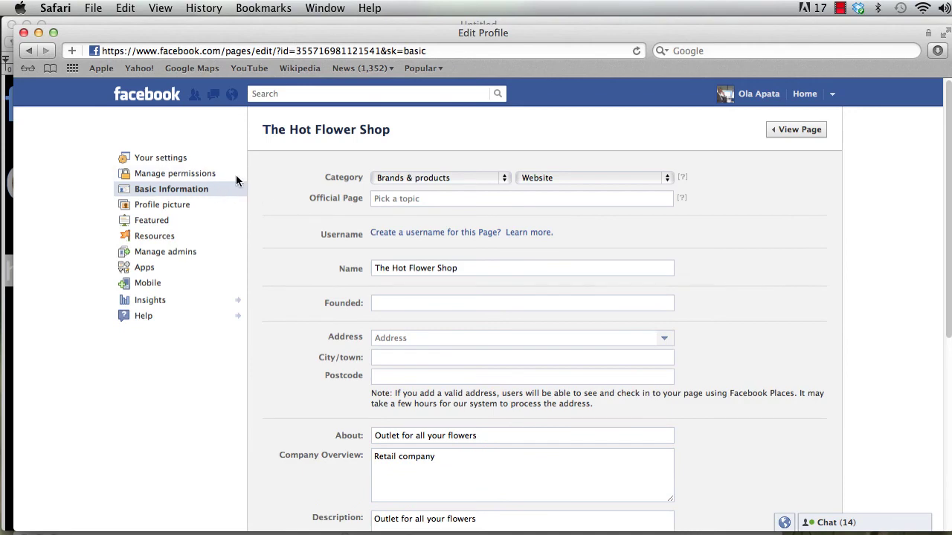
- Return to the shop's wall and view the pink flowers photo with its description and product link, closing it when done
{"action": "left_click", "coordinate": [800, 134]}
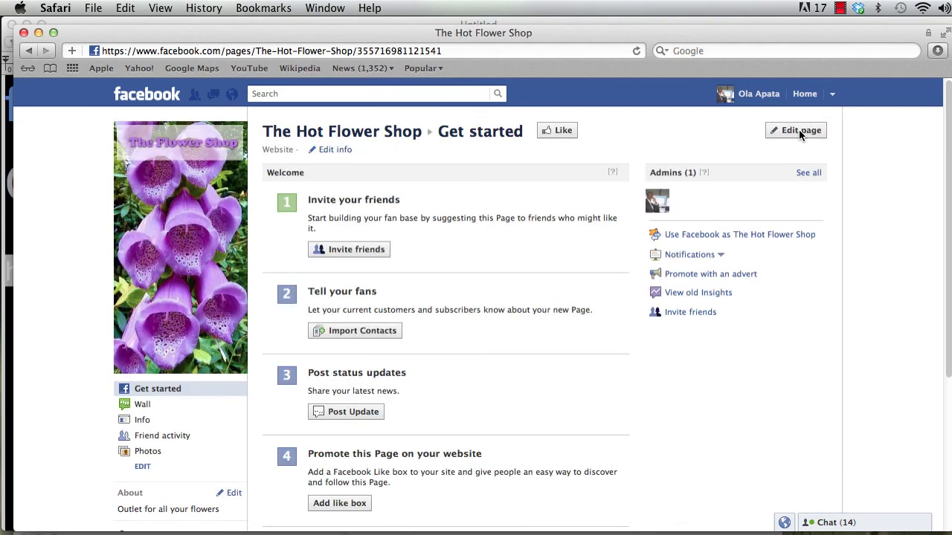
{"action": "scroll", "coordinate": [610, 181], "scroll_direction": "down", "scroll_amount": 3}
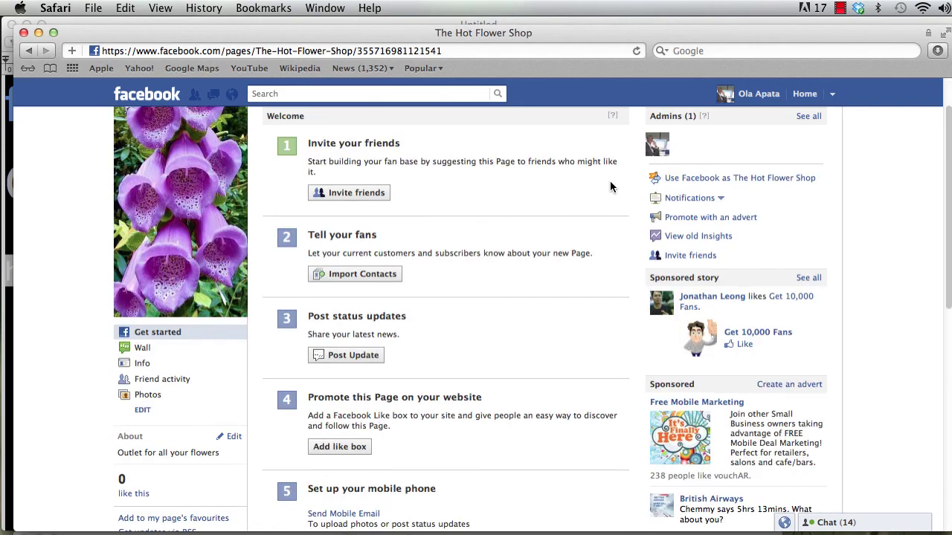
{"action": "left_click", "coordinate": [142, 350]}
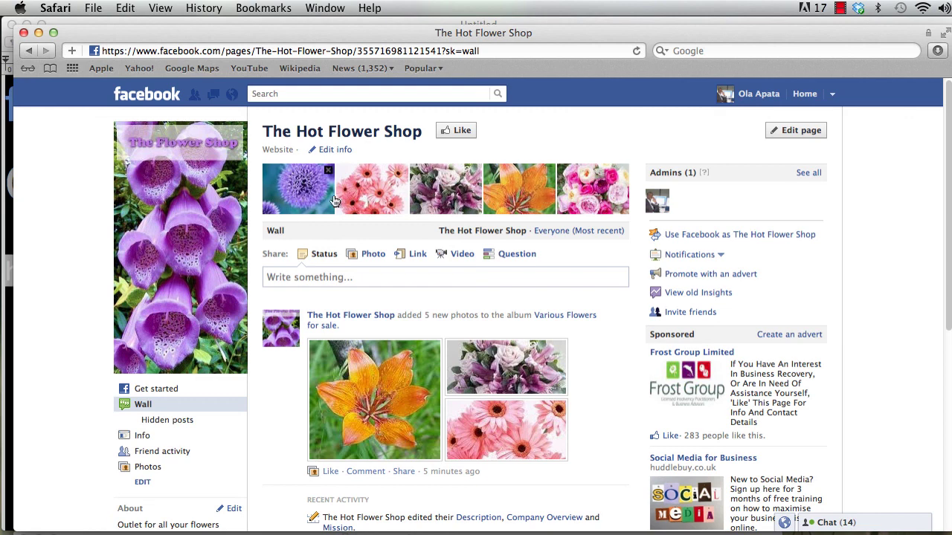
{"action": "left_click", "coordinate": [364, 196]}
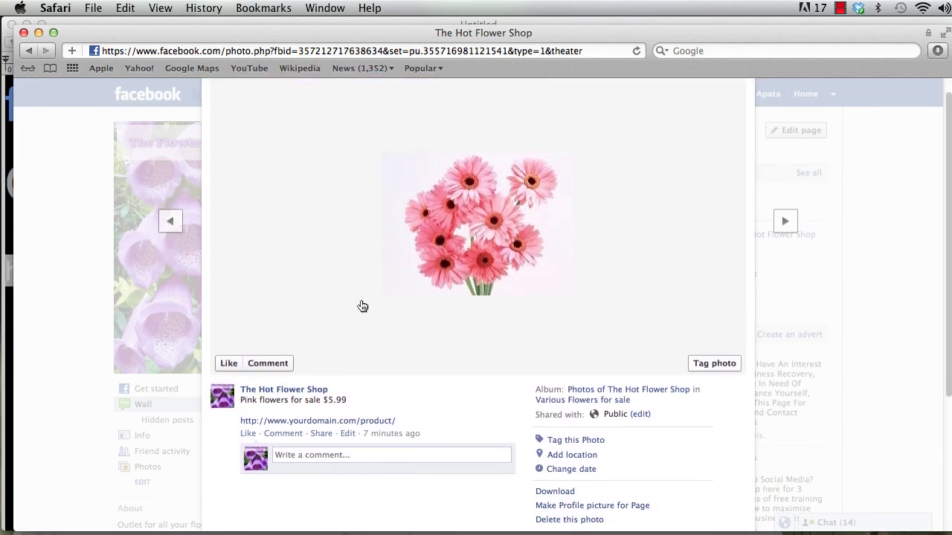
{"action": "left_click", "coordinate": [97, 242]}
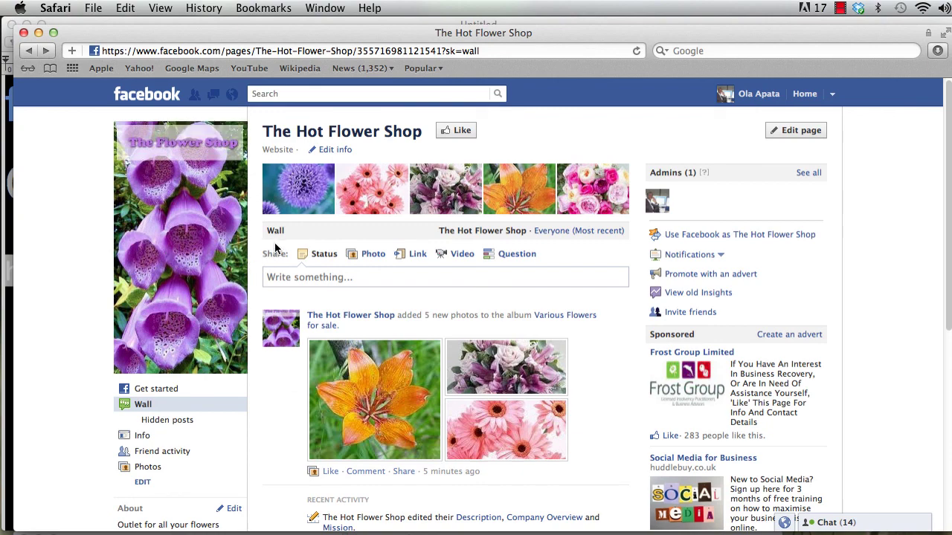
- Look over the finished wall, including the photo strip, the Various Flowers for sale album post, the recent activity and the page links
{"action": "scroll", "coordinate": [338, 297], "scroll_direction": "down", "scroll_amount": 2}
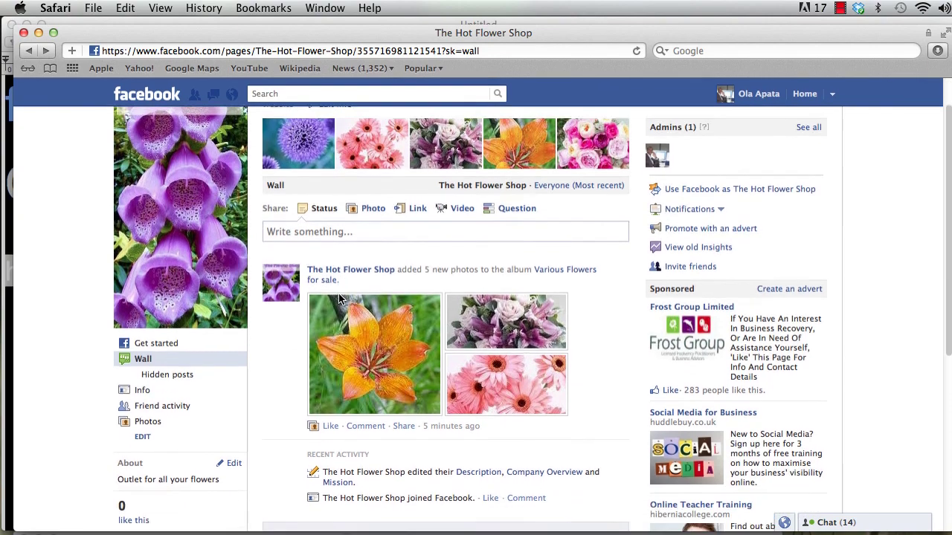
{"action": "scroll", "coordinate": [338, 298], "scroll_direction": "up", "scroll_amount": 2}
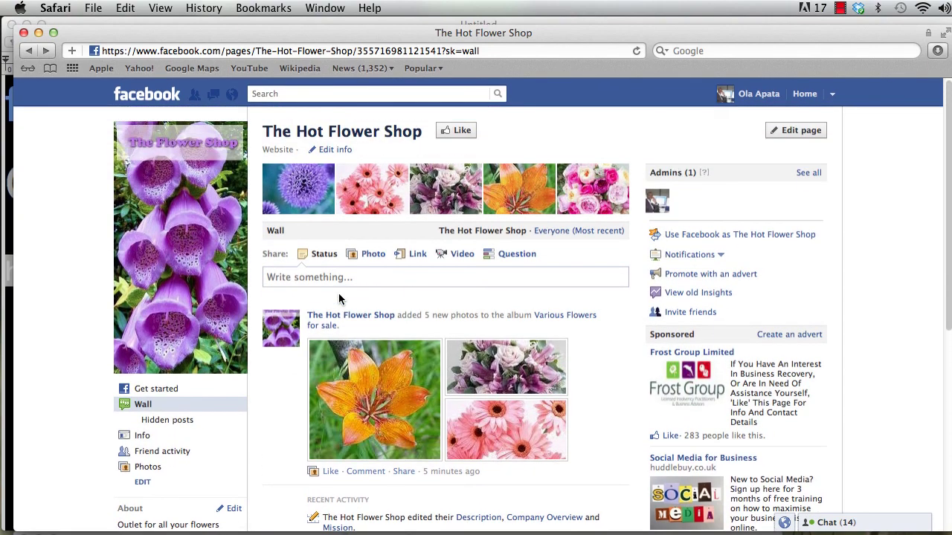
{"action": "scroll", "coordinate": [339, 297], "scroll_direction": "down", "scroll_amount": 2}
{"action": "scroll", "coordinate": [338, 297], "scroll_direction": "up", "scroll_amount": 2}
{"action": "scroll", "coordinate": [339, 298], "scroll_direction": "down", "scroll_amount": 6}
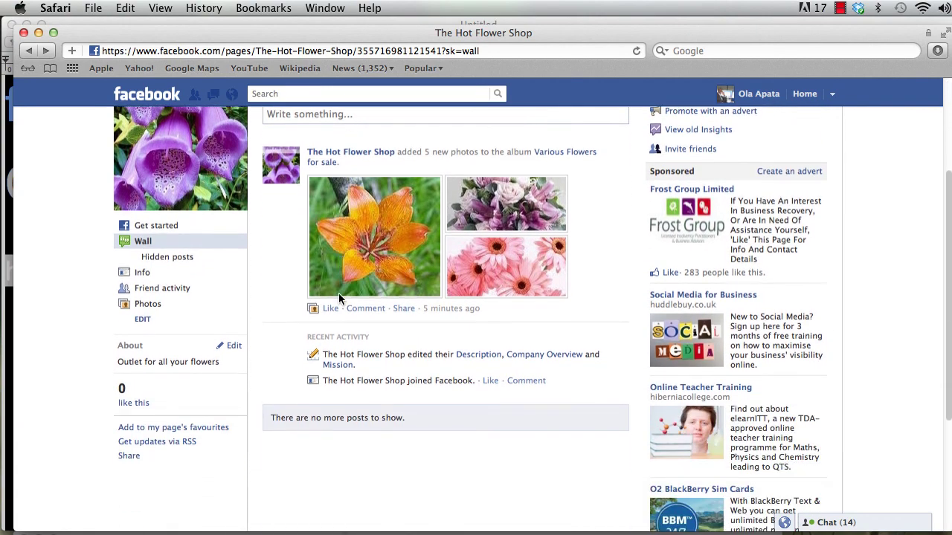
{"action": "scroll", "coordinate": [339, 299], "scroll_direction": "up", "scroll_amount": 6}
{"action": "scroll", "coordinate": [339, 298], "scroll_direction": "down", "scroll_amount": 1}
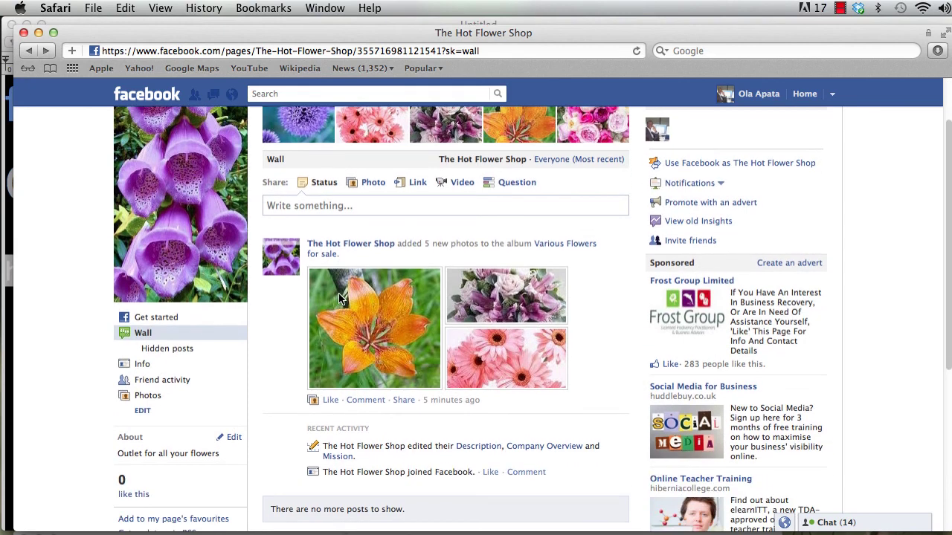
{"action": "scroll", "coordinate": [338, 298], "scroll_direction": "down", "scroll_amount": 3}
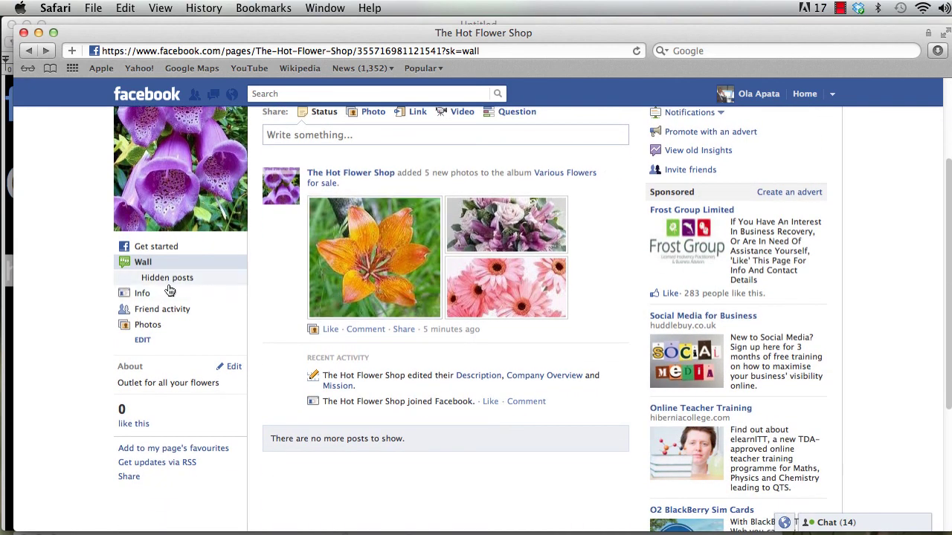
{"action": "scroll", "coordinate": [184, 288], "scroll_direction": "down", "scroll_amount": 1}
{"action": "scroll", "coordinate": [184, 288], "scroll_direction": "down", "scroll_amount": 1}
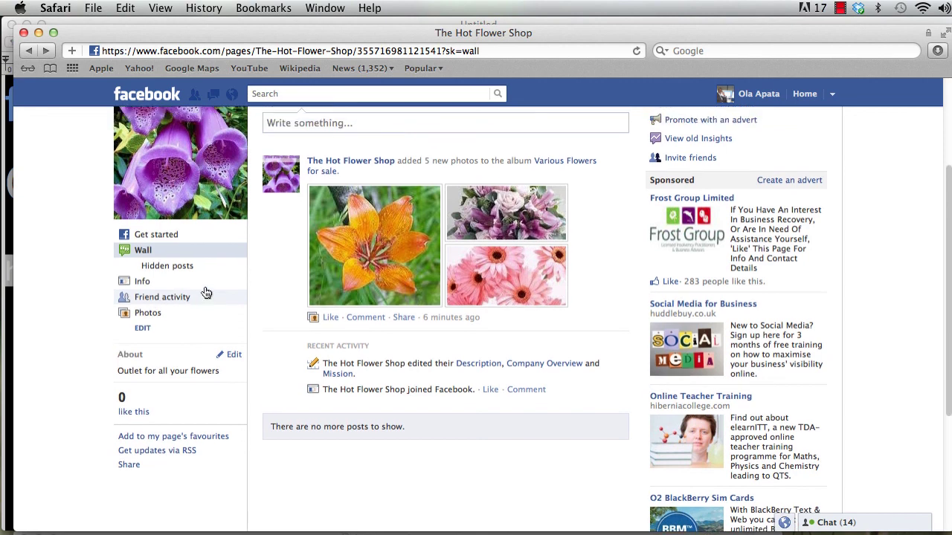
{"action": "scroll", "coordinate": [195, 292], "scroll_direction": "up", "scroll_amount": 1}
{"action": "scroll", "coordinate": [170, 301], "scroll_direction": "up", "scroll_amount": 4}
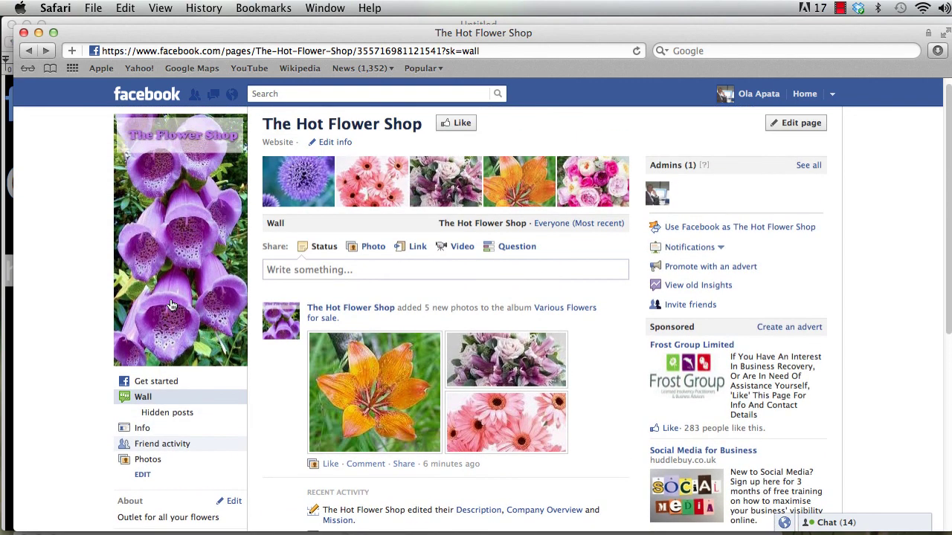
{"action": "scroll", "coordinate": [171, 307], "scroll_direction": "down", "scroll_amount": 2}
{"action": "scroll", "coordinate": [171, 306], "scroll_direction": "down", "scroll_amount": 2}
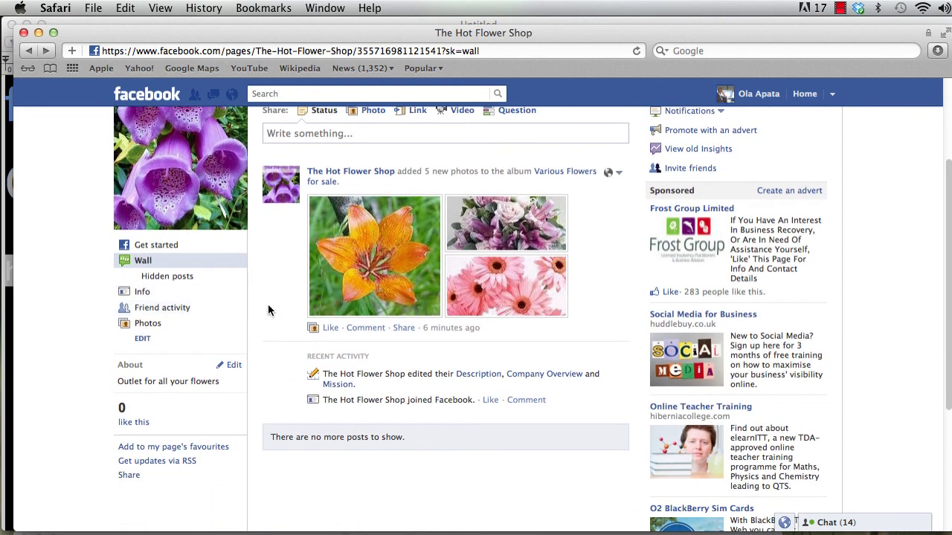
{"action": "scroll", "coordinate": [269, 305], "scroll_direction": "up", "scroll_amount": 4}
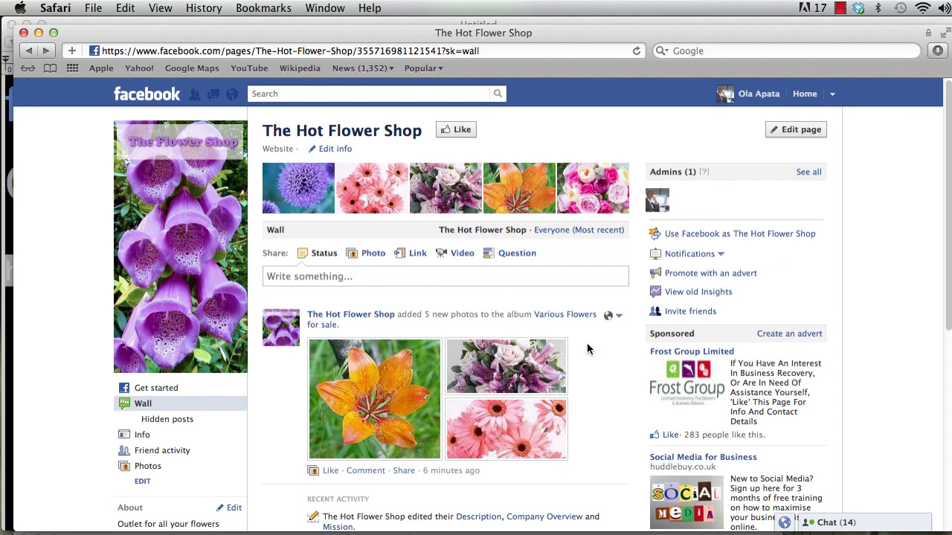
{"action": "scroll", "coordinate": [587, 346], "scroll_direction": "down", "scroll_amount": 1}
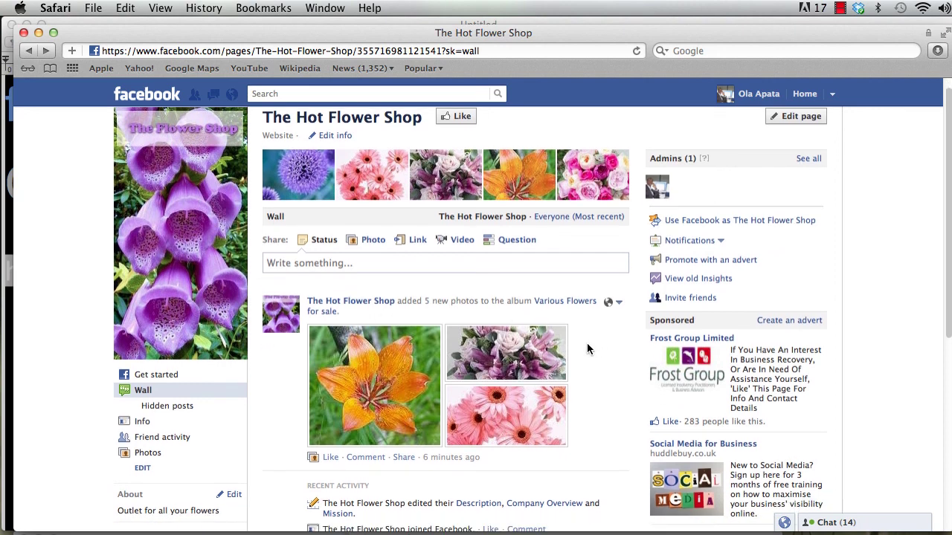